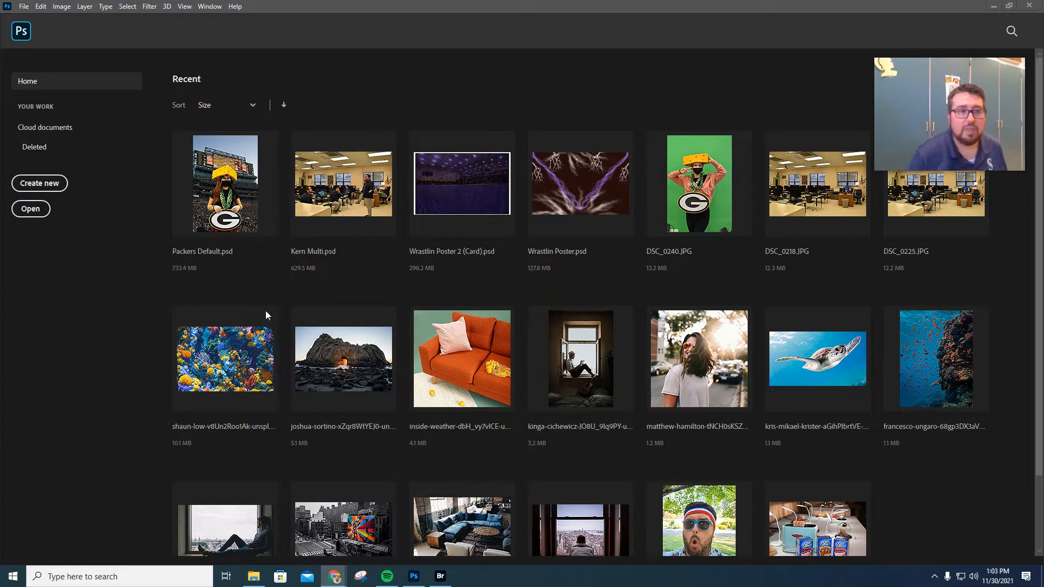
Open the freddie-marriage window photo from Downloads and choose the Polygonal Lasso tool.
click(32, 209)
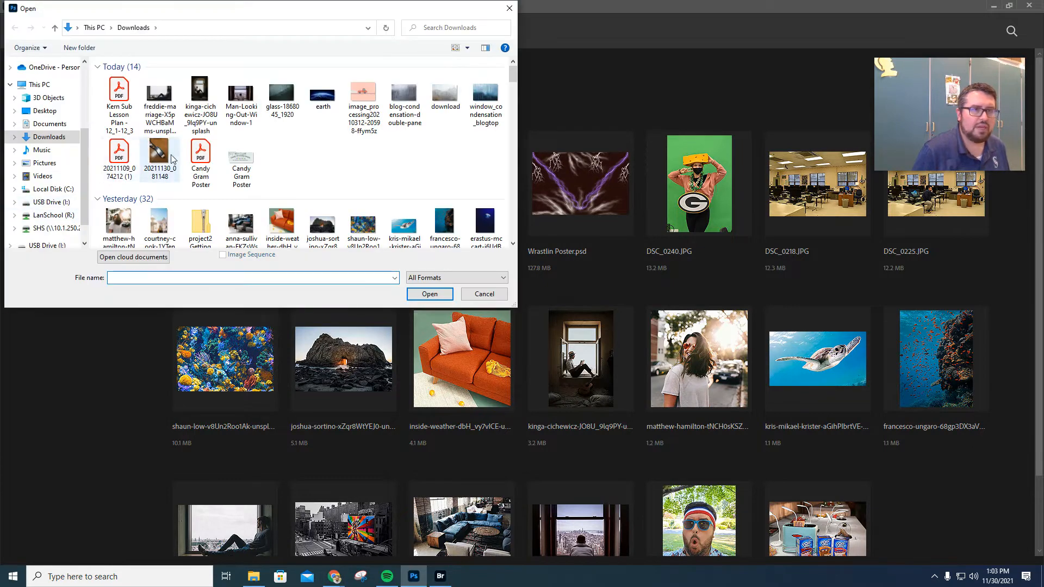
double_click(165, 106)
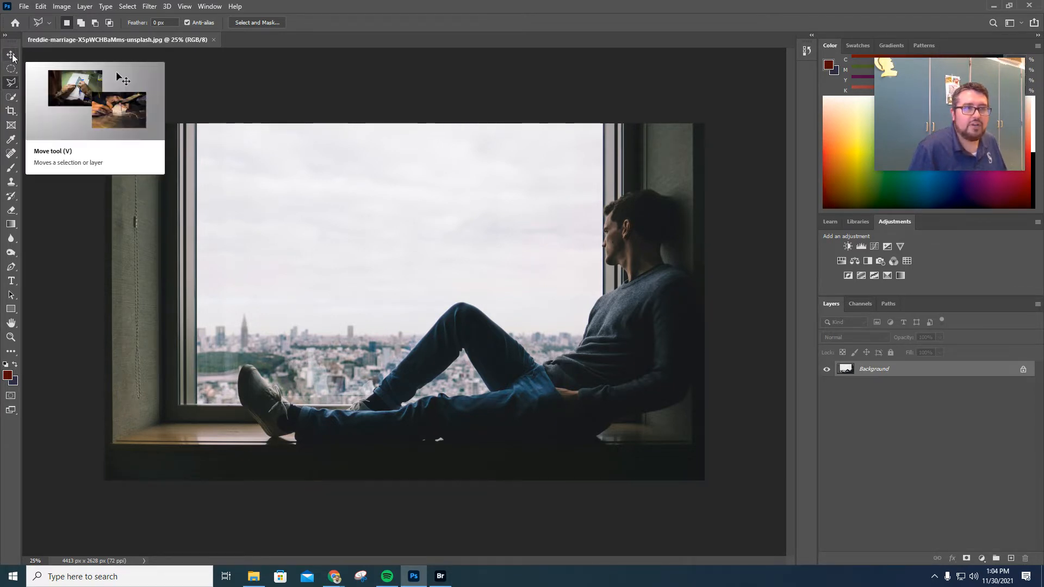
right_click(11, 82)
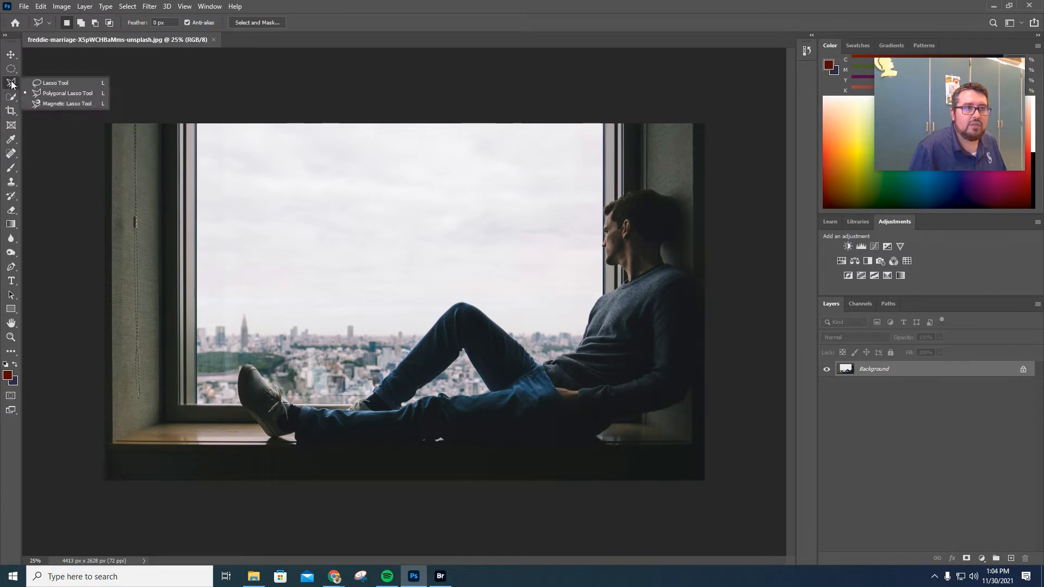
click(65, 97)
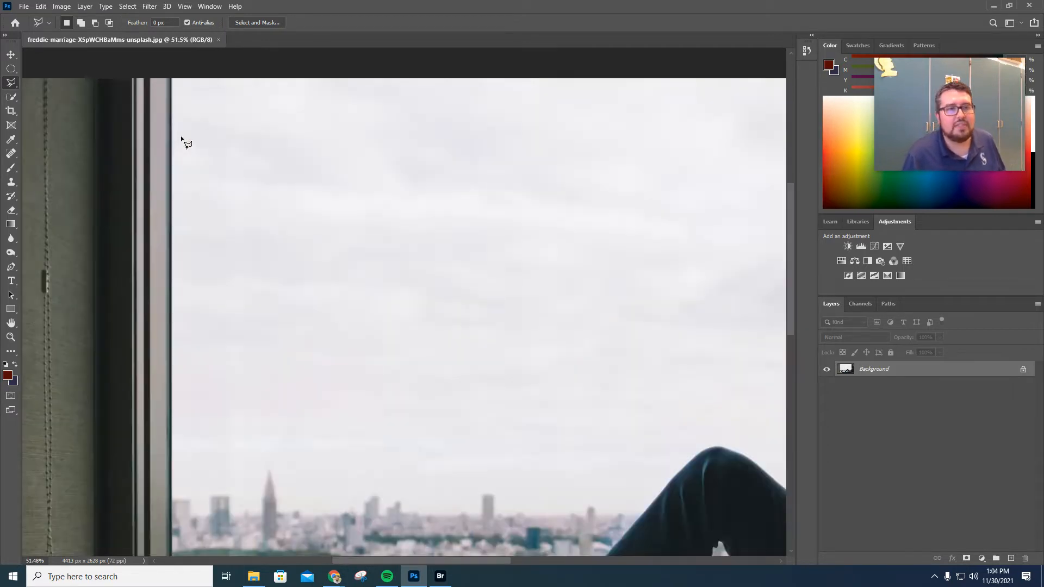
scroll(182, 138, up, 2)
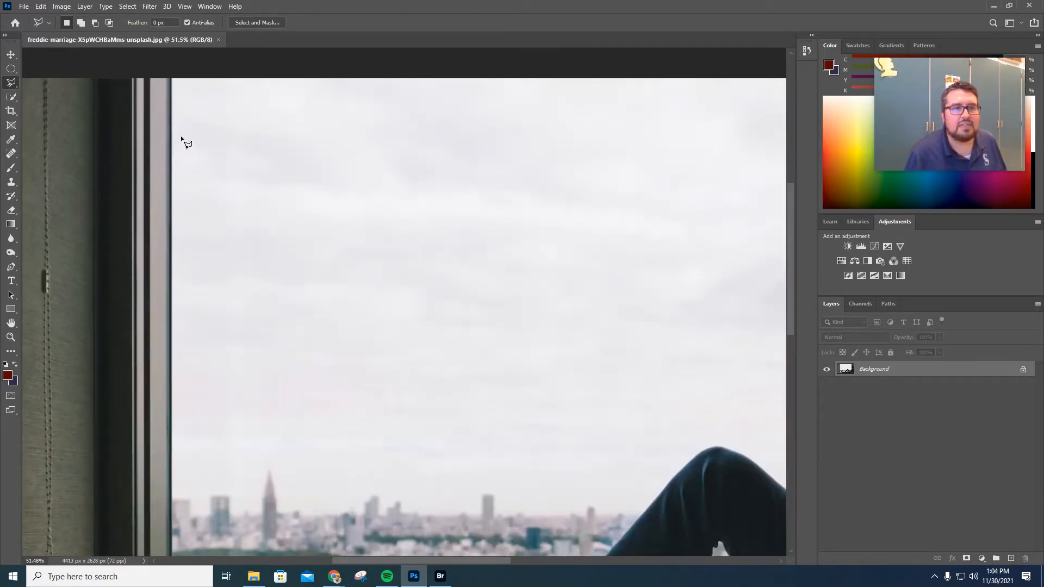
click(171, 78)
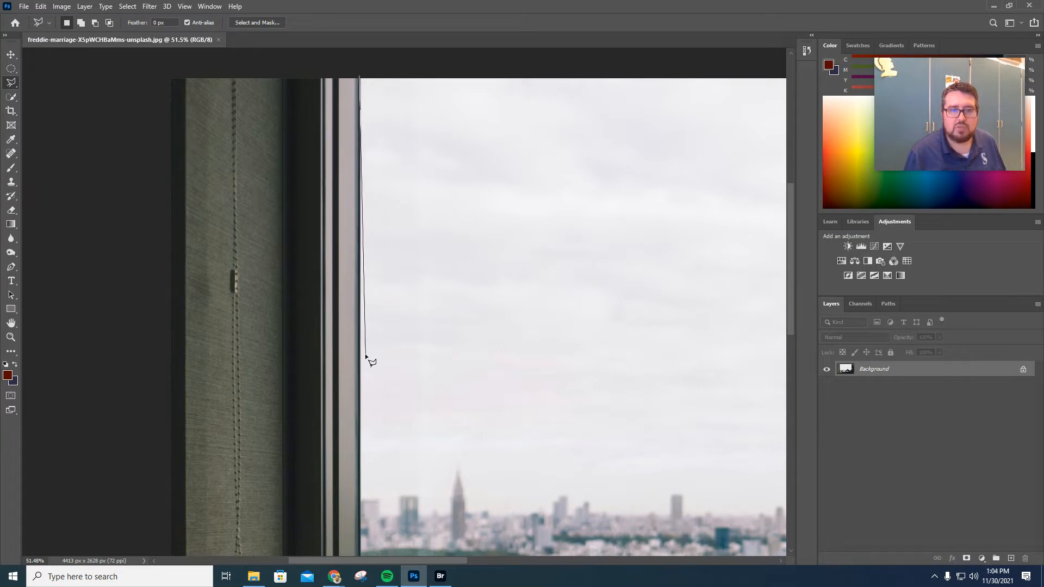
scroll(366, 357, down, 5)
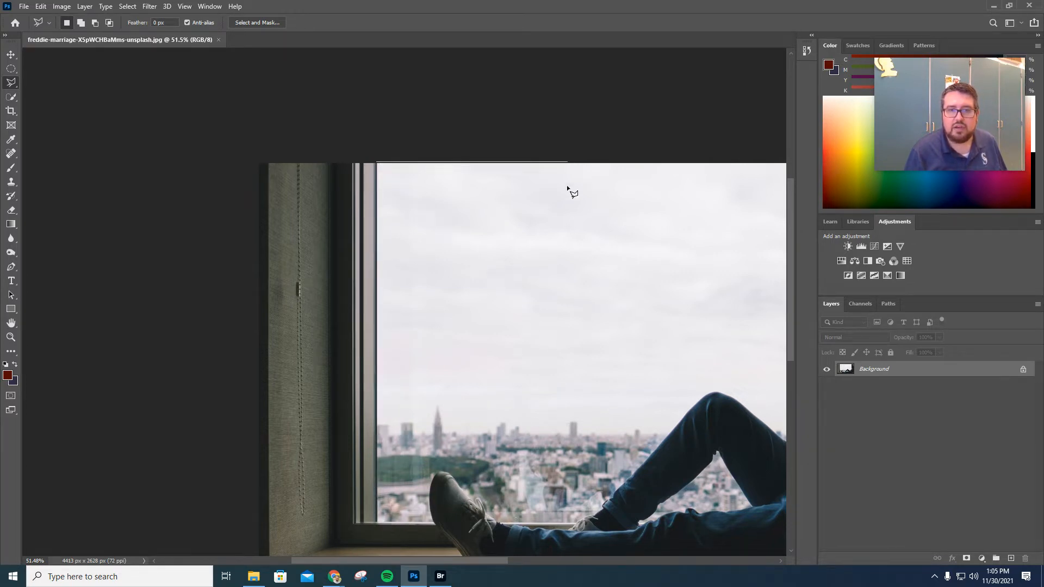
key(Escape)
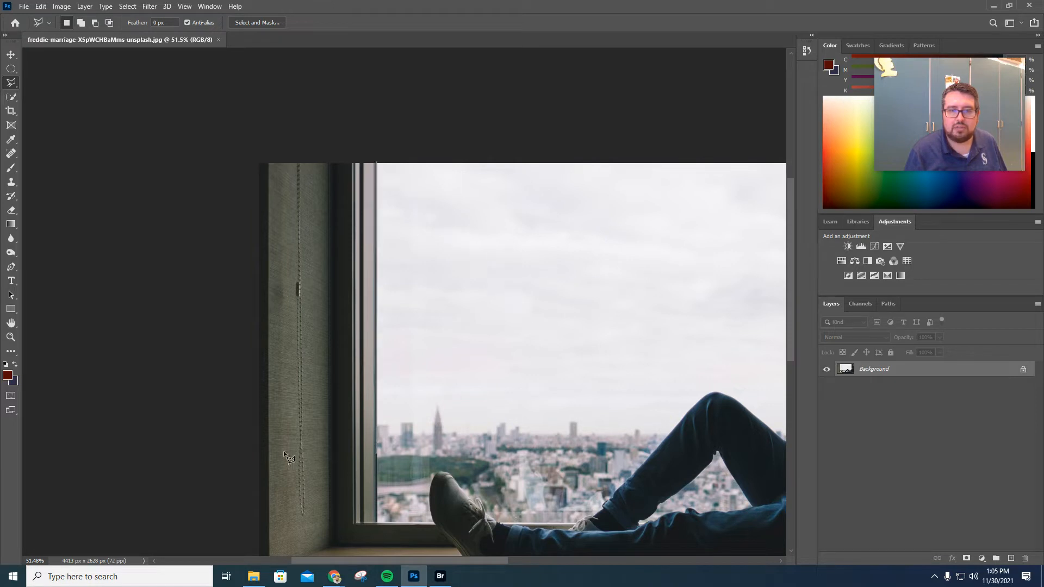
Start a polygonal lasso selection of the window view along the sill and around the shoe and lower leg.
click(377, 524)
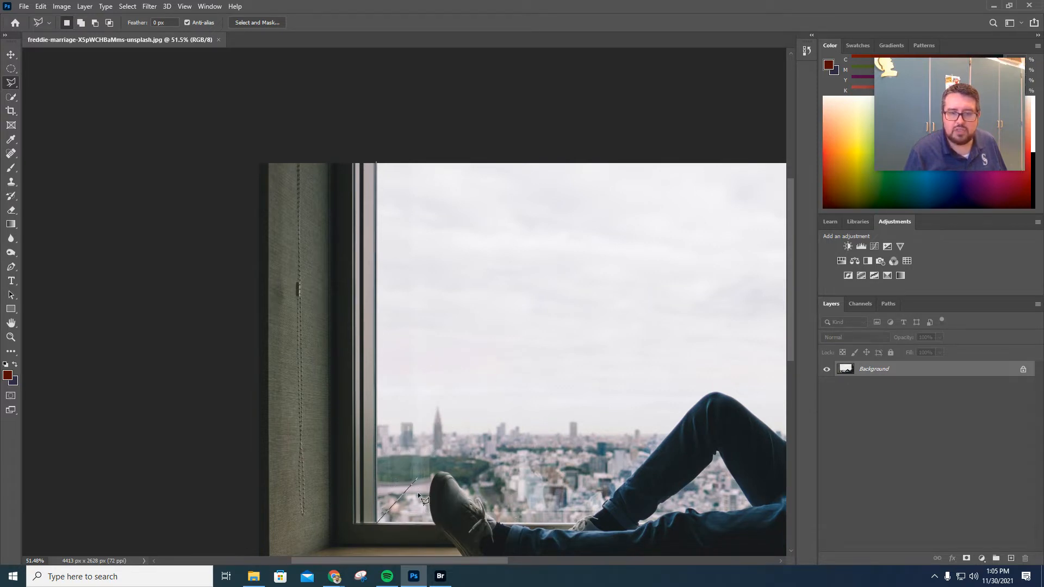
click(435, 526)
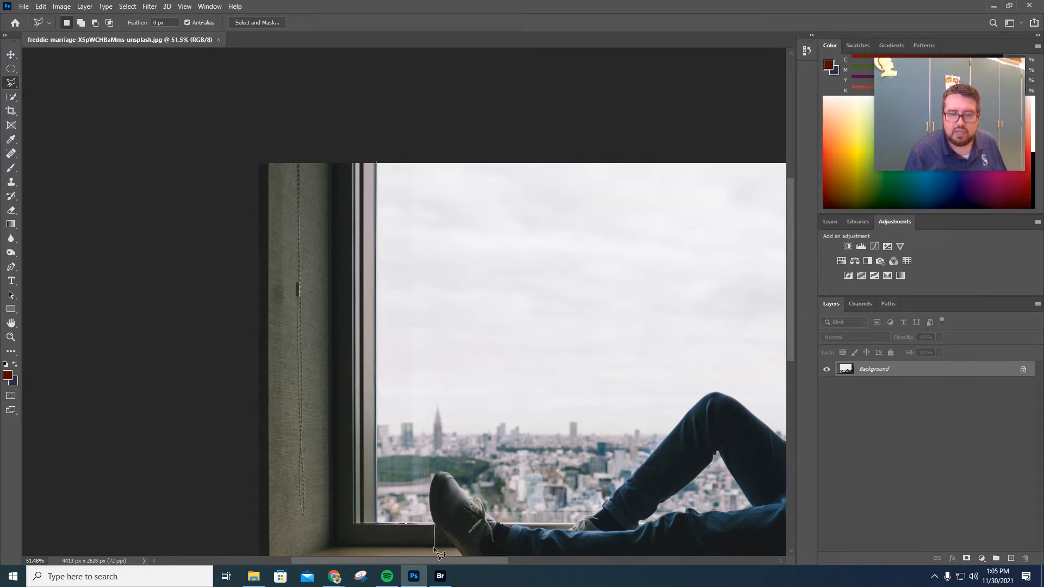
scroll(432, 544, up, 1)
scroll(434, 547, down, 4)
scroll(303, 496, up, 3)
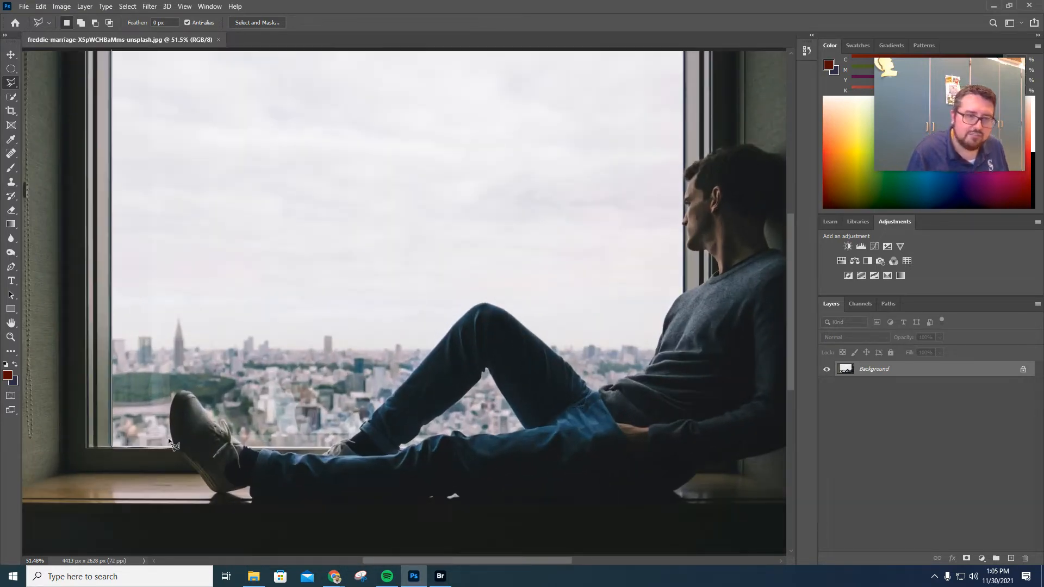
click(176, 450)
scroll(175, 449, up, 5)
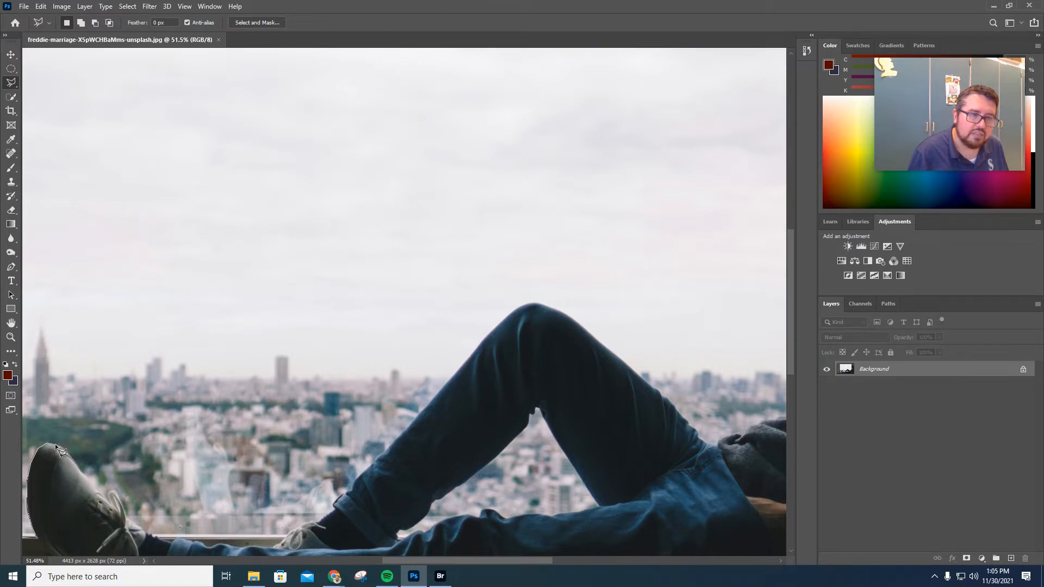
click(114, 503)
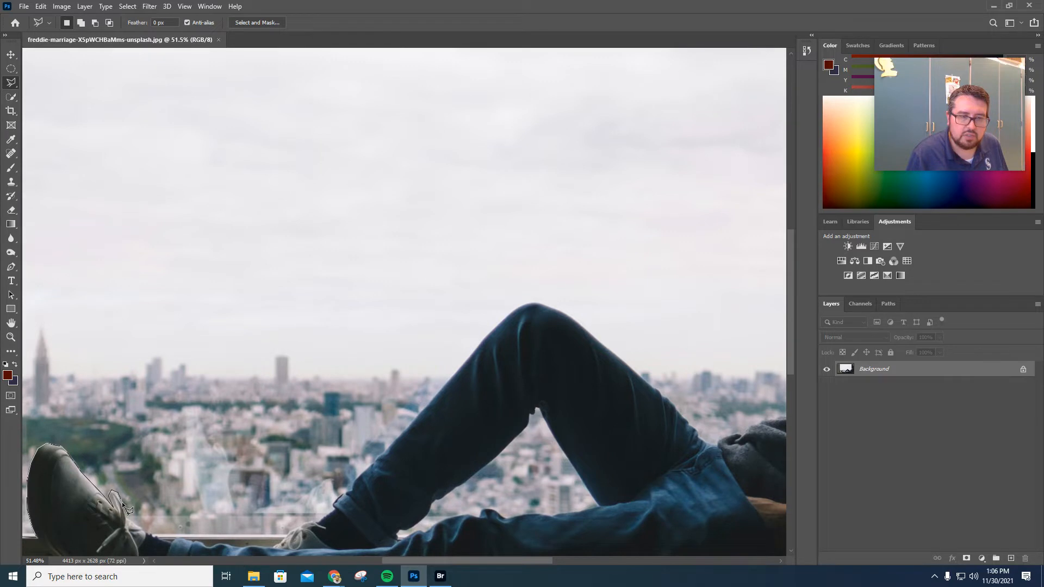
click(125, 517)
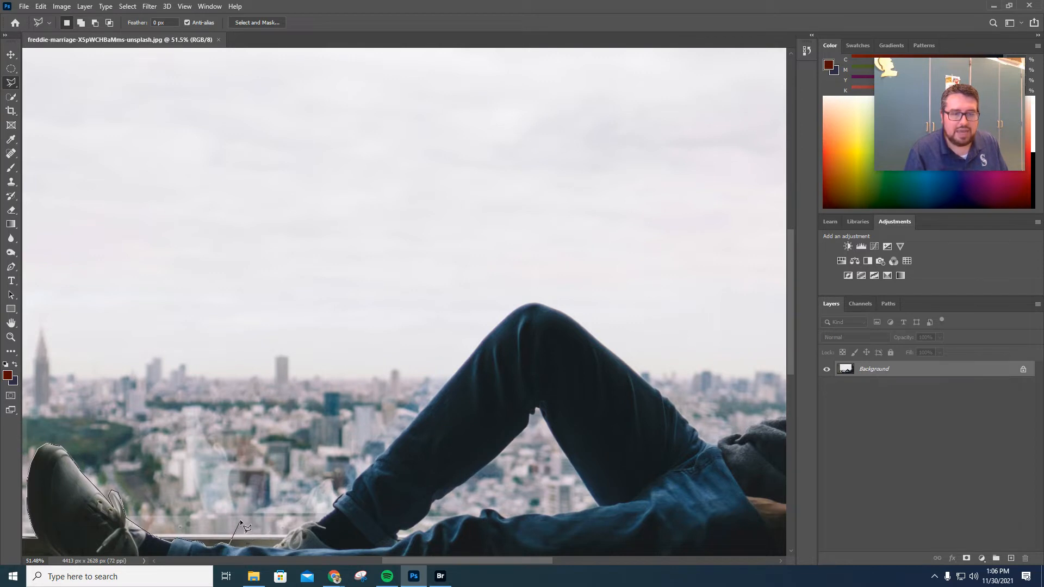
key(BackSpace)
click(152, 536)
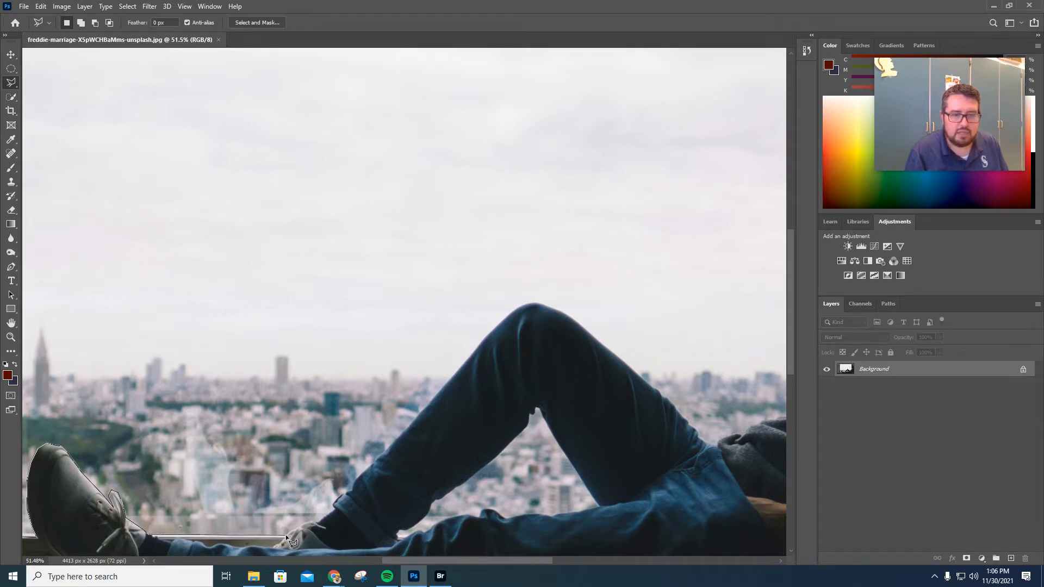
click(318, 523)
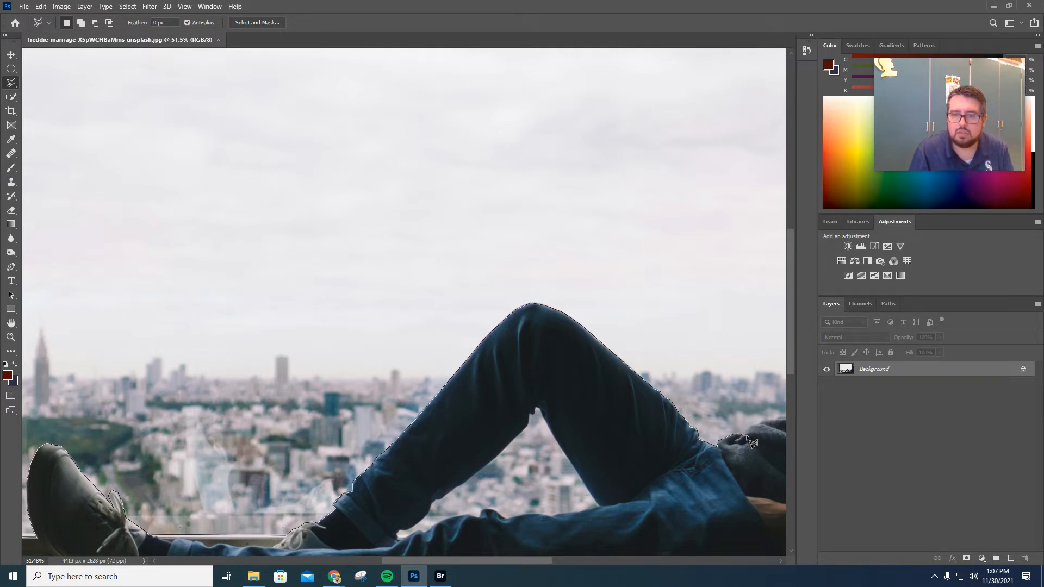
Continue the polygonal selection up the man's leg and back, then close it at the window's top-left corner.
key(ctrl+minus)
key(ctrl+minus)
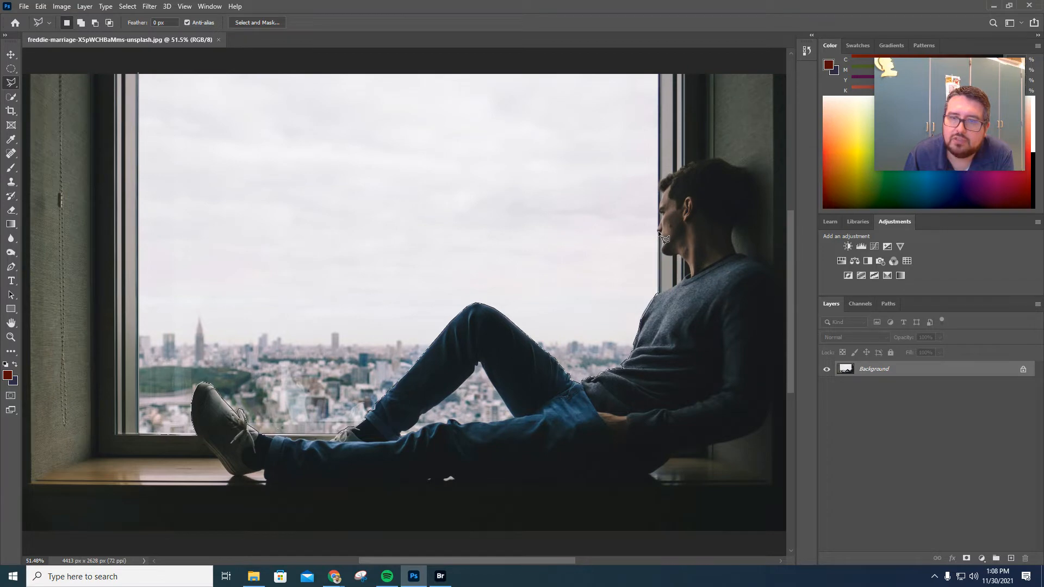
key(ctrl+plus)
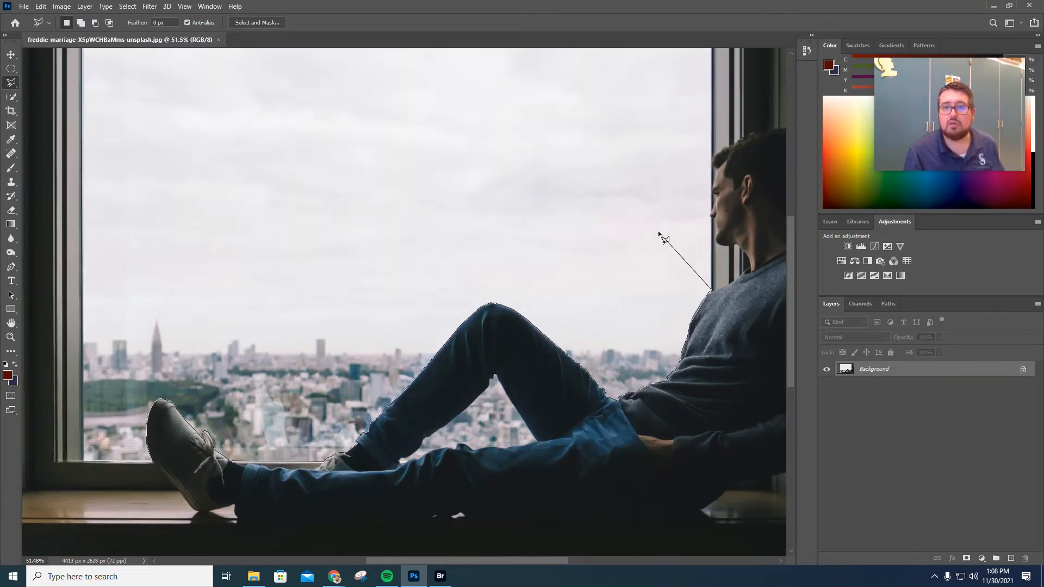
scroll(659, 234, up, 2)
scroll(659, 234, down, 1)
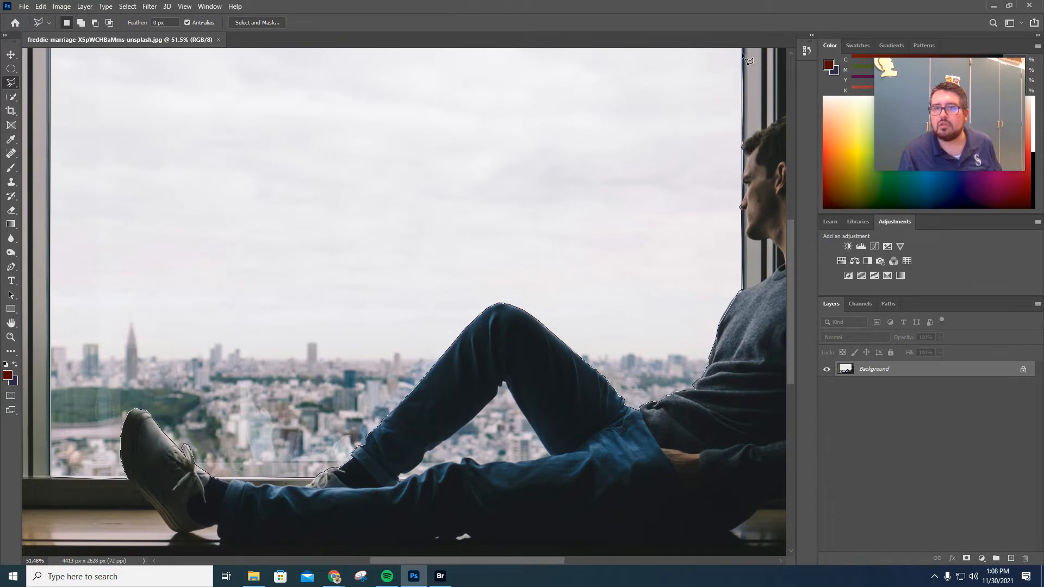
key(ctrl+minus)
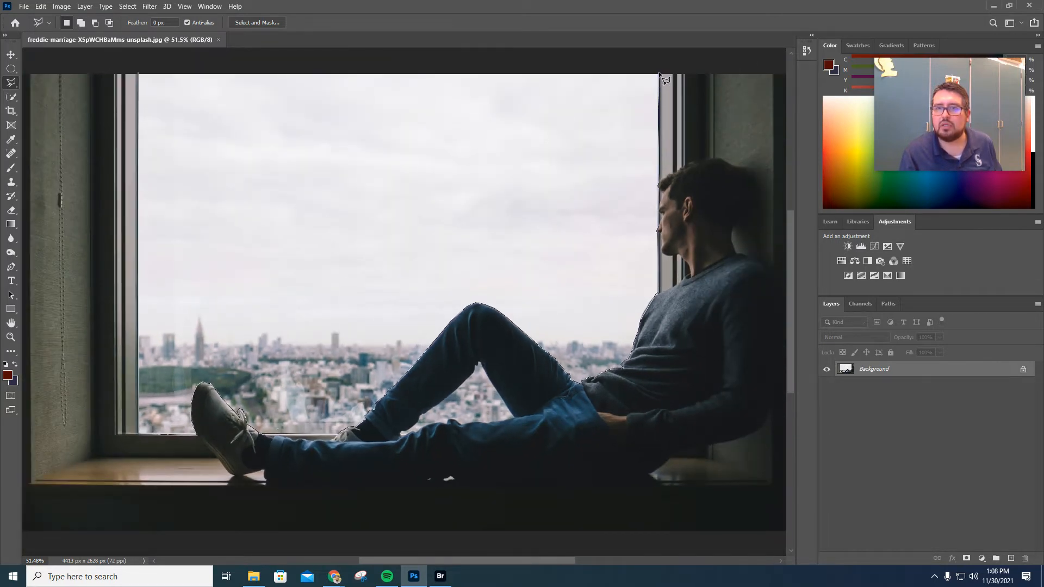
key(Escape)
click(139, 74)
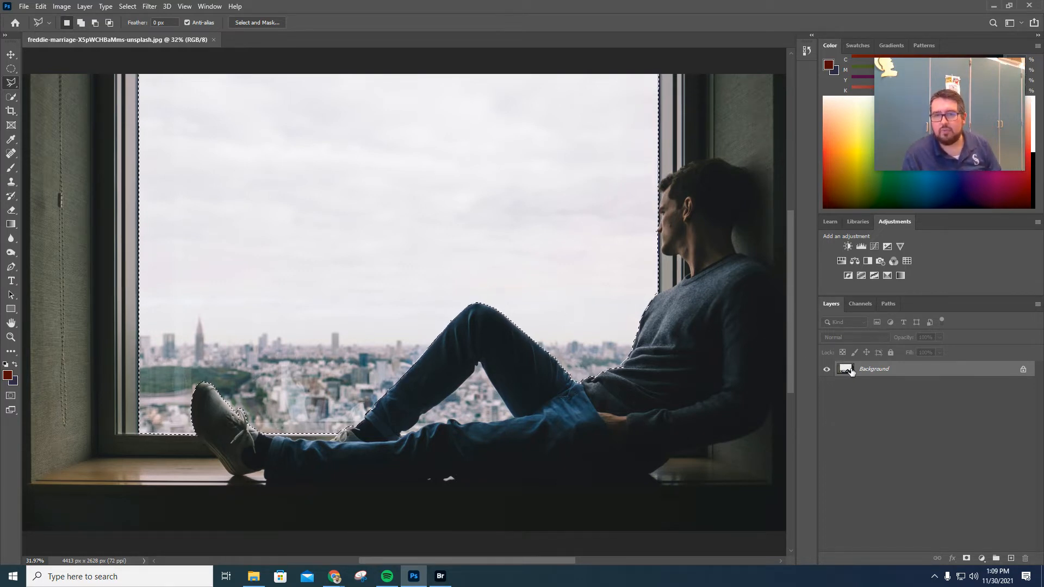
Add a layer mask from the selection and invert it so the window view is hidden.
click(967, 559)
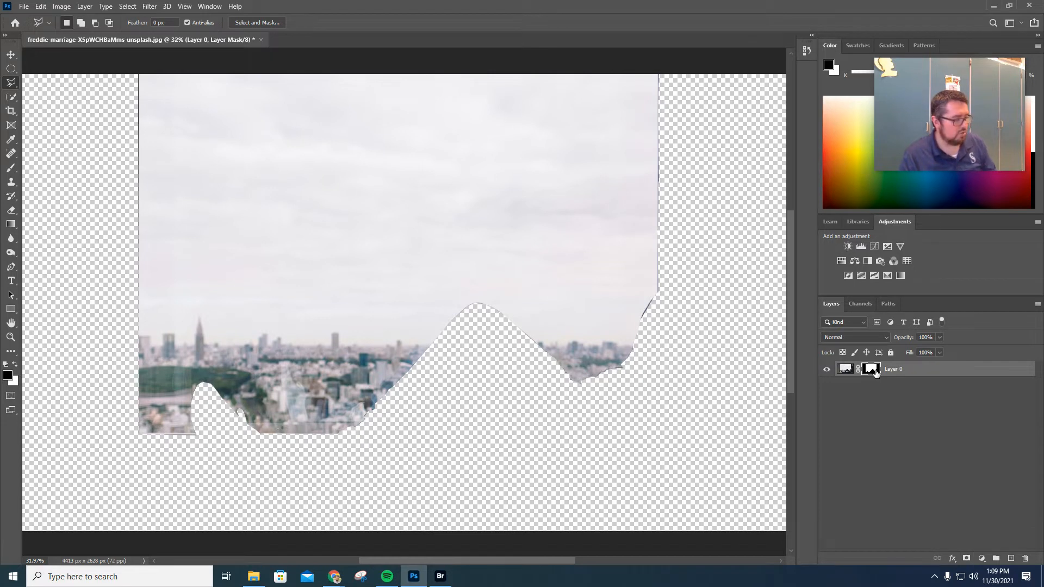
key(ctrl+i)
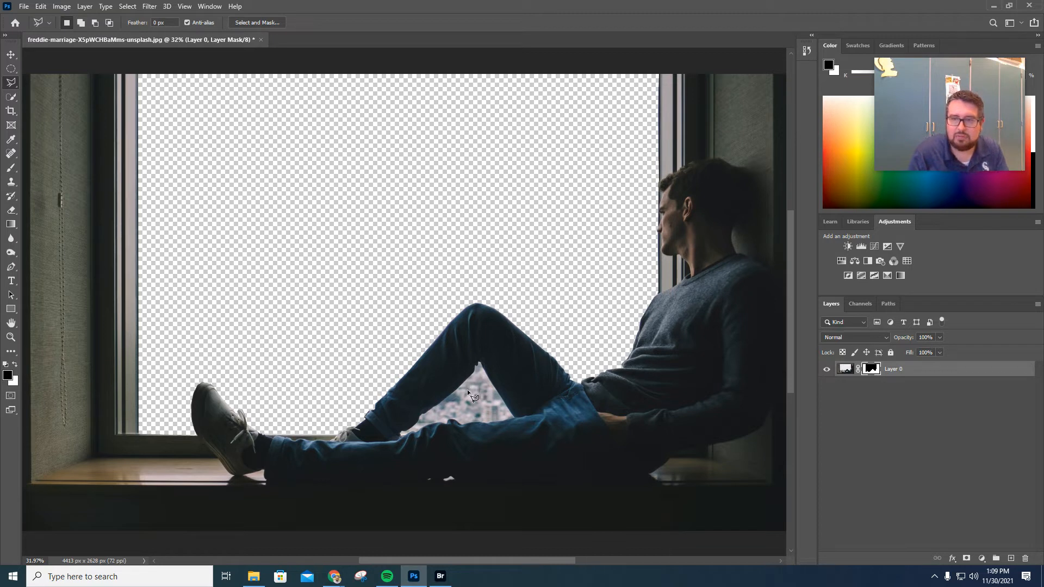
Trace a polygonal lasso selection around the city gap beneath the bent knee.
scroll(491, 413, up, 1)
scroll(484, 418, down, 2)
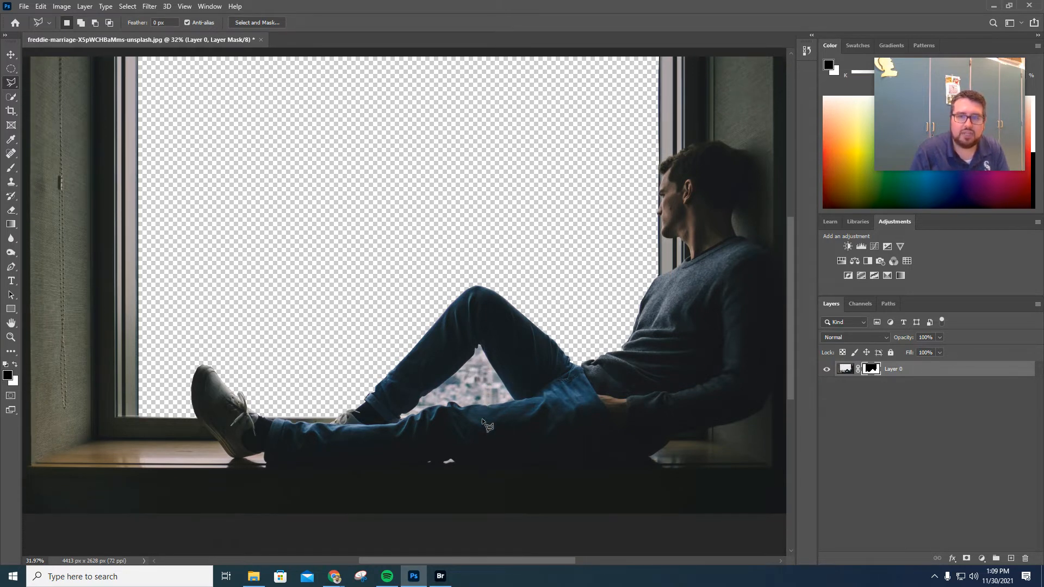
scroll(493, 425, up, 3)
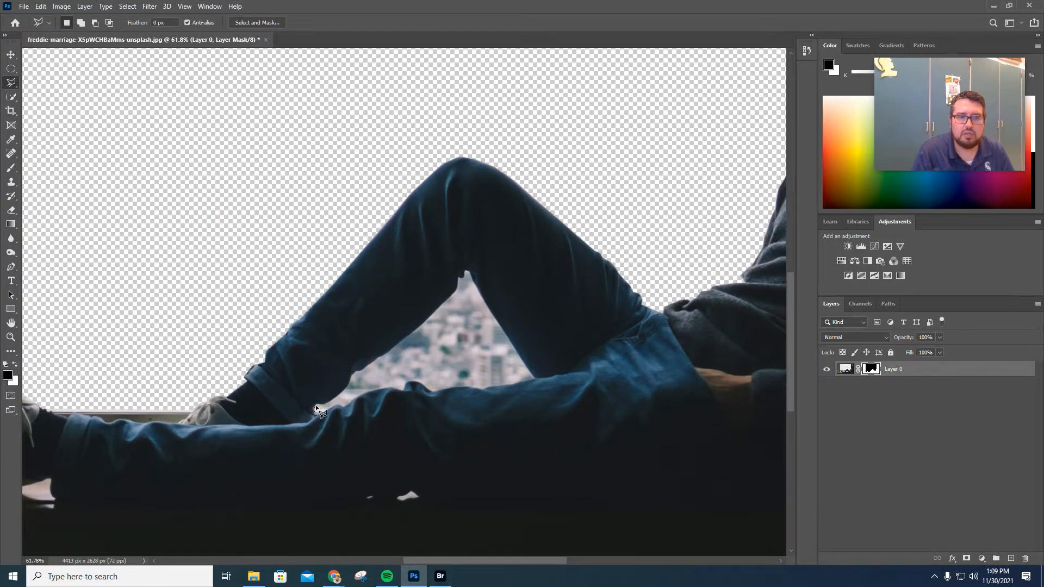
click(350, 383)
click(384, 353)
click(423, 324)
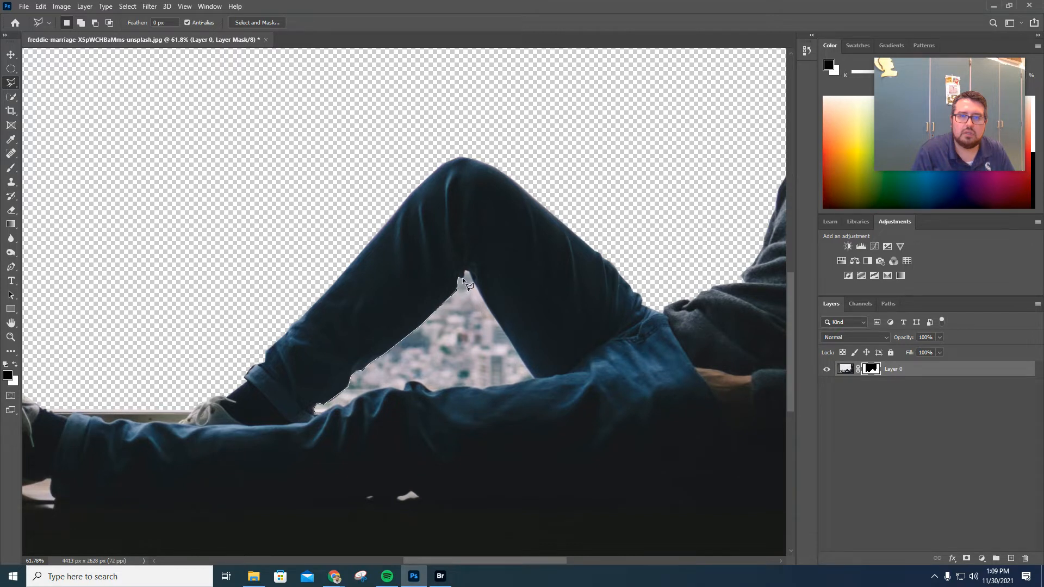
click(466, 269)
click(534, 379)
click(481, 389)
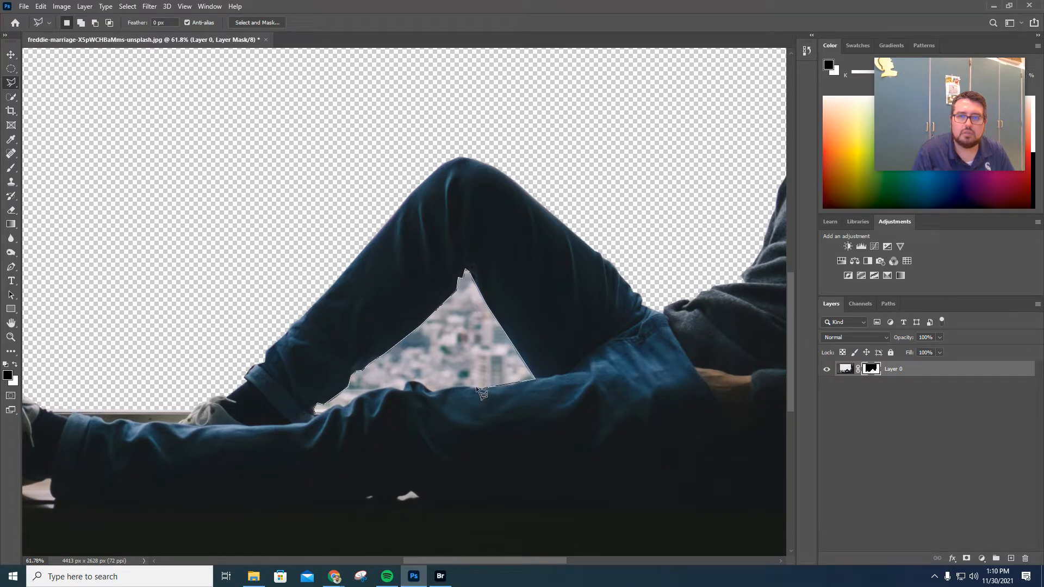
click(468, 386)
click(432, 391)
click(421, 383)
click(317, 412)
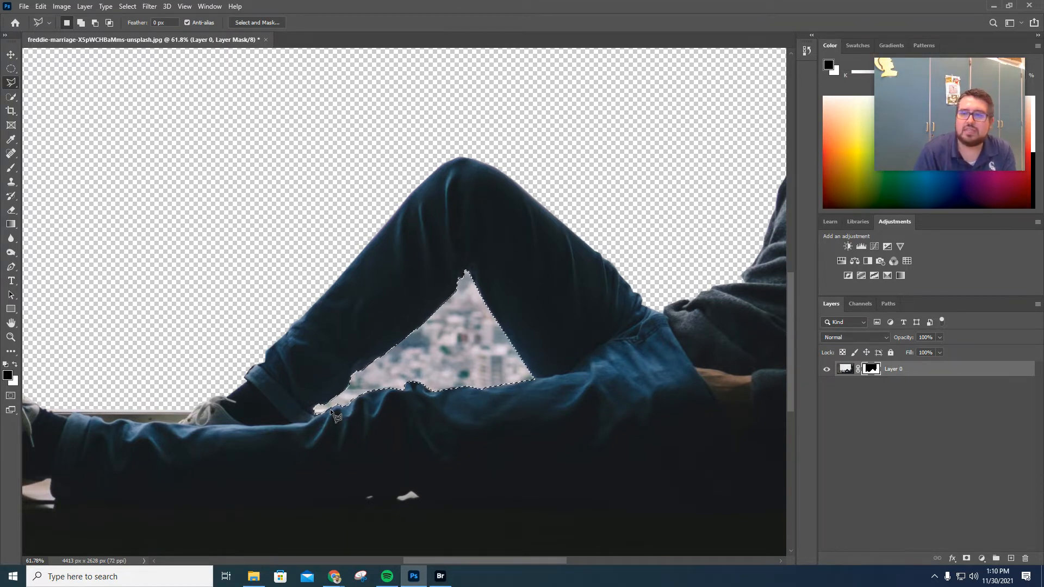
Paint over the selected gap on the mask with a 100% hardness brush, then deselect.
click(13, 168)
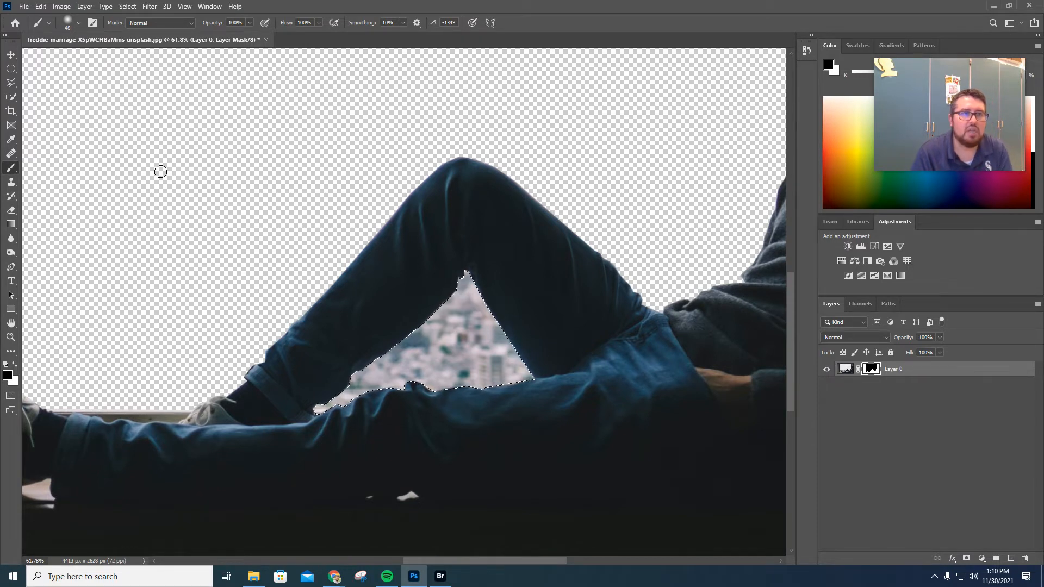
click(79, 23)
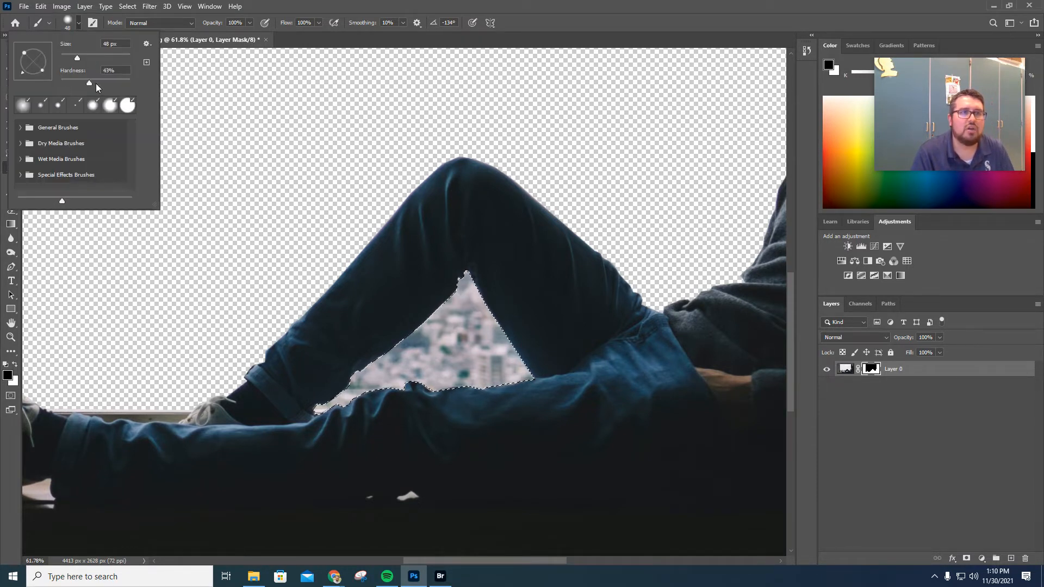
drag(95, 83, 149, 86)
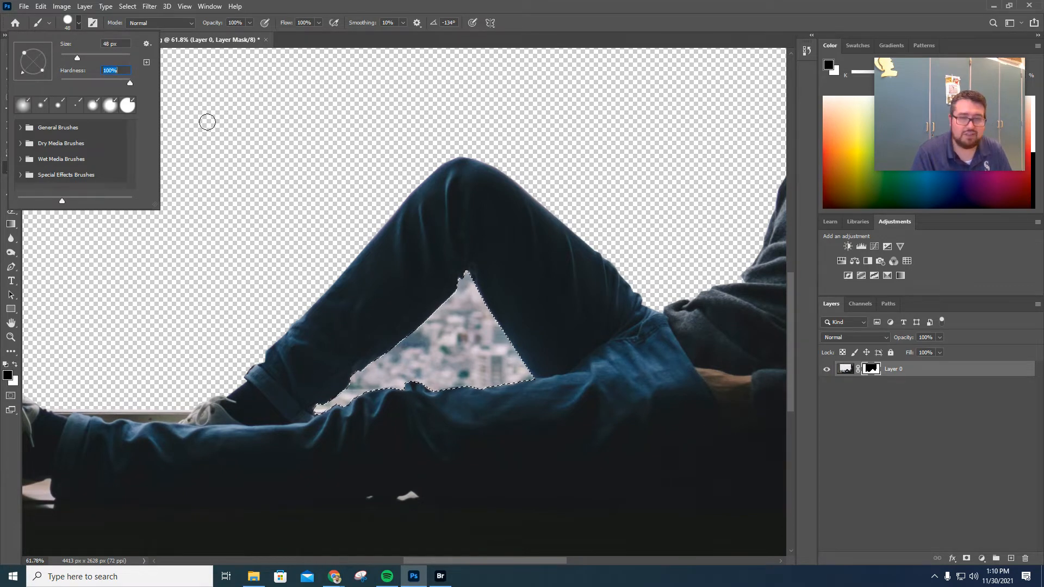
drag(439, 279, 478, 282)
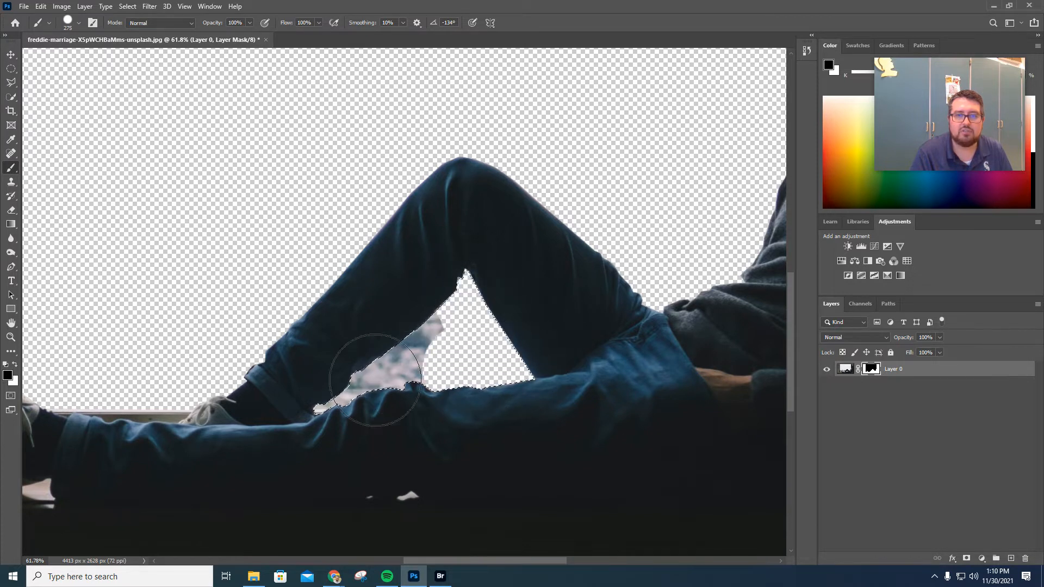
drag(375, 380, 469, 324)
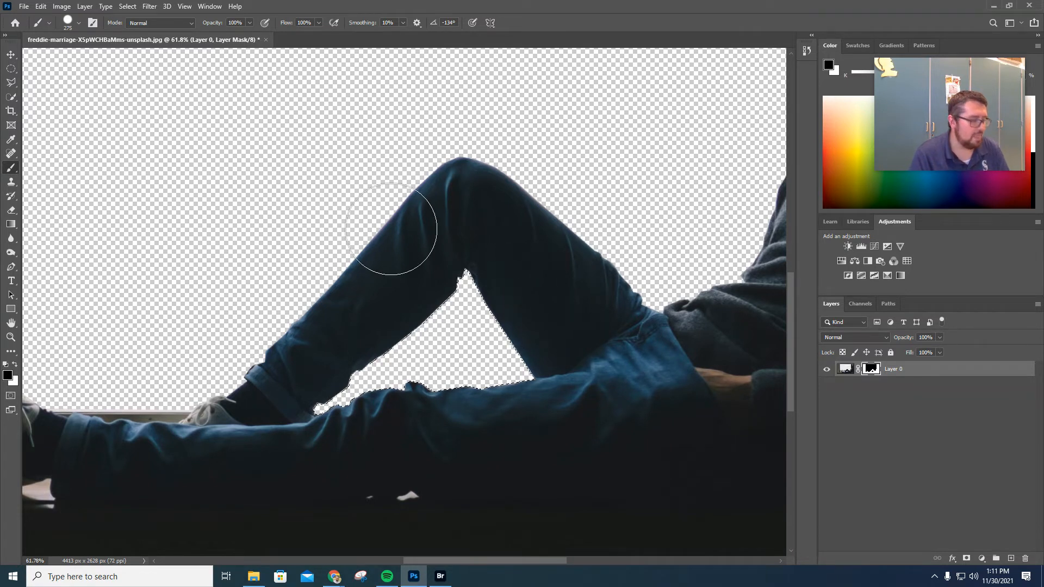
key(ctrl+d)
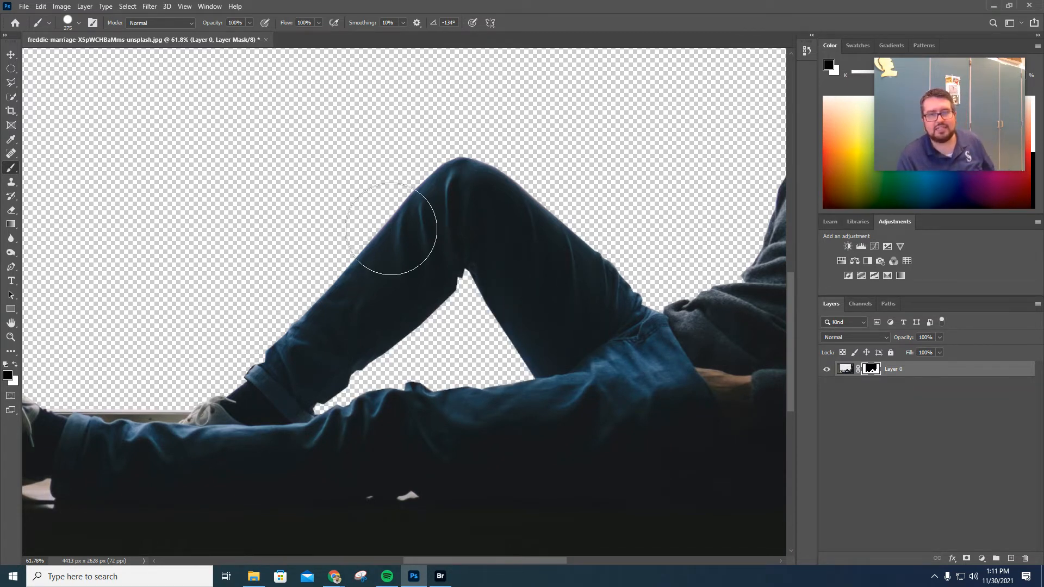
Open the earth.jpg image from the Downloads folder.
scroll(435, 228, down, 6)
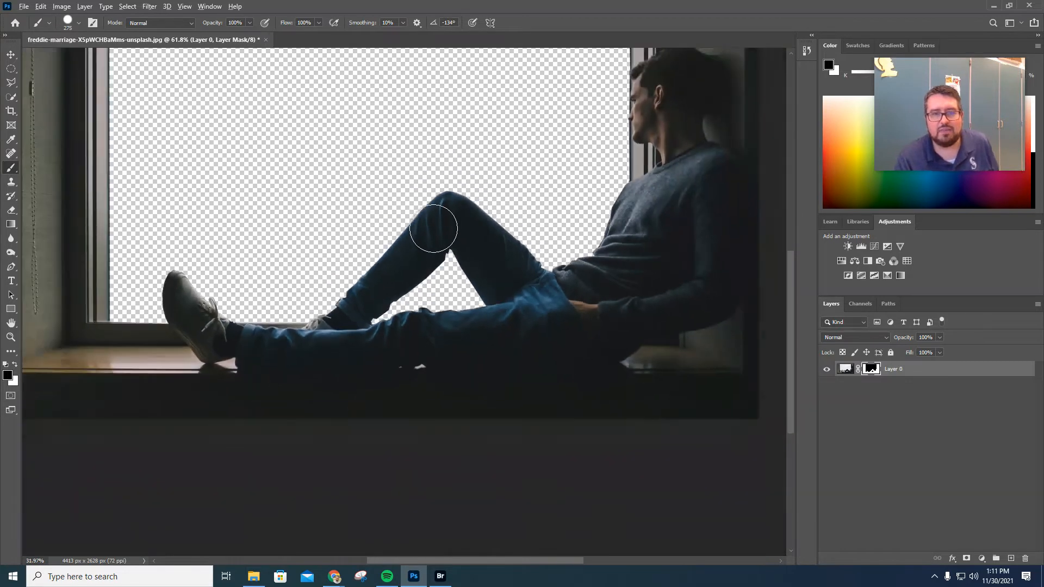
scroll(419, 240, up, 3)
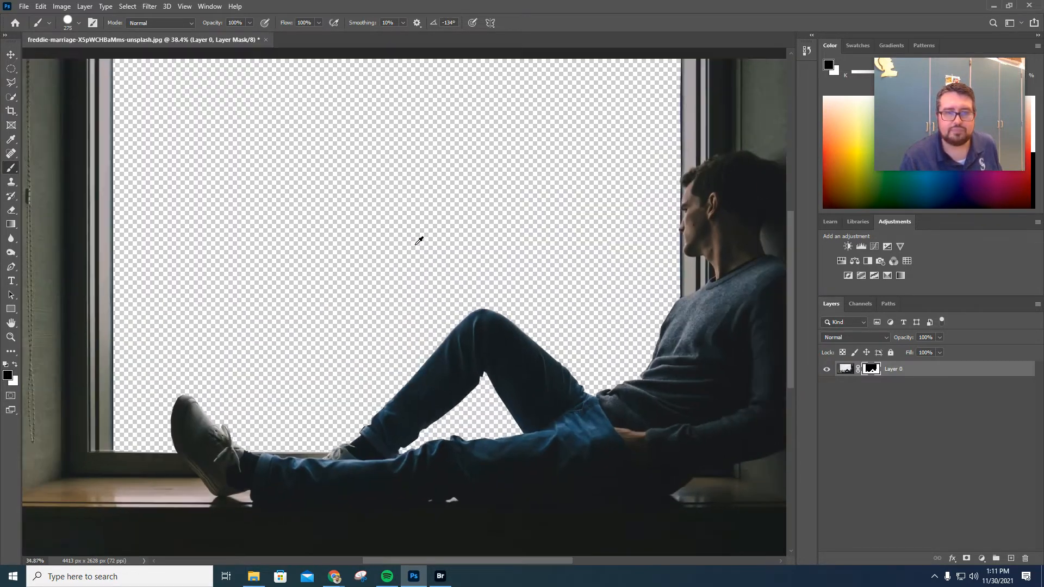
scroll(419, 240, up, 1)
scroll(420, 241, down, 2)
scroll(420, 240, up, 1)
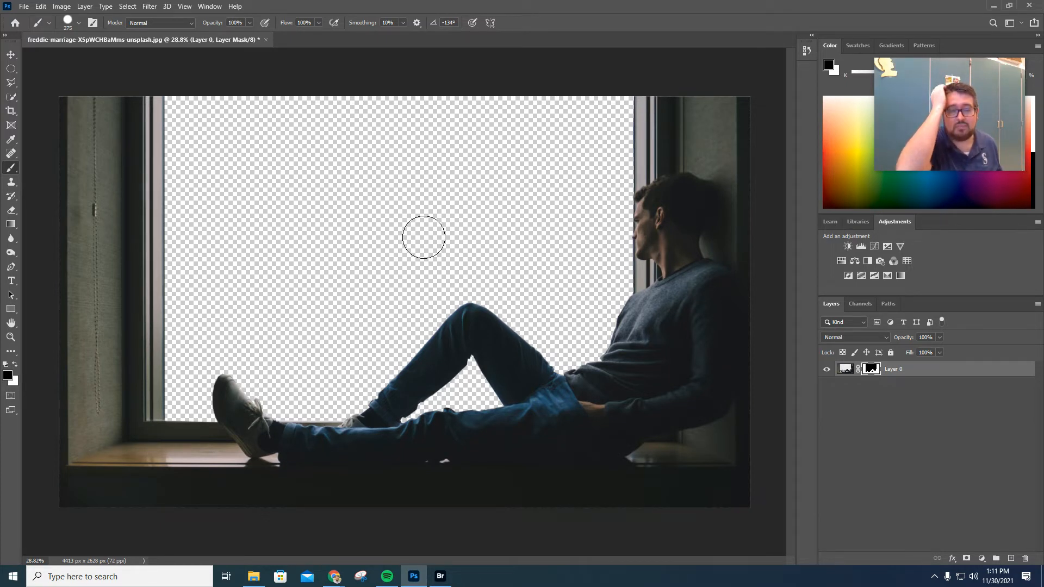
click(26, 7)
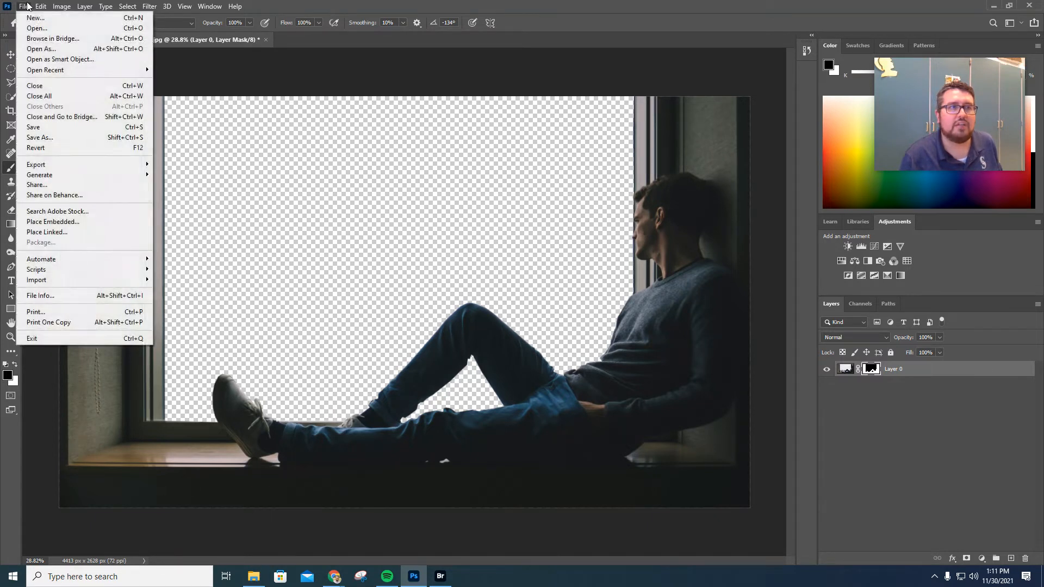
click(36, 29)
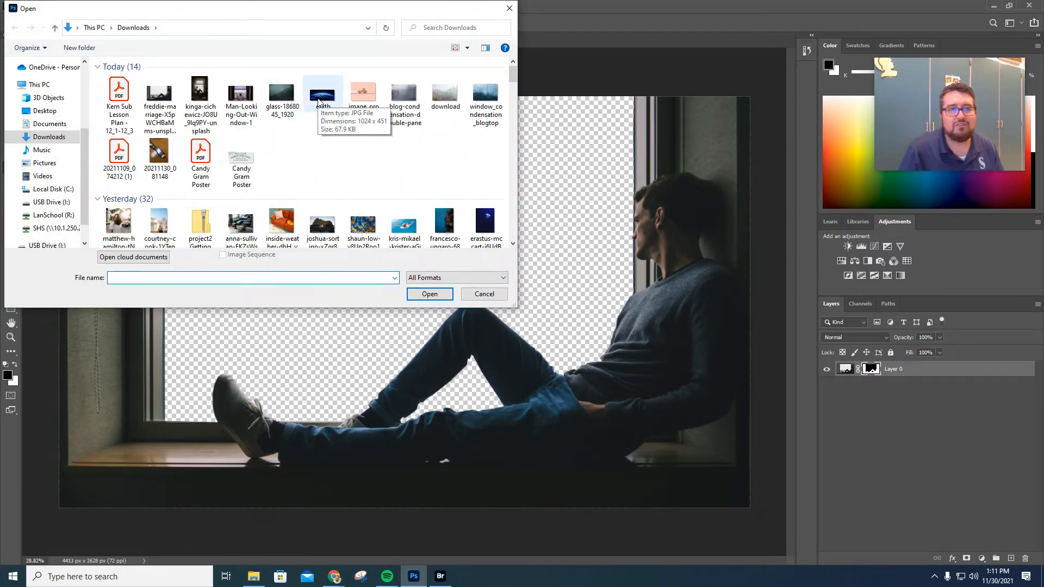
double_click(320, 100)
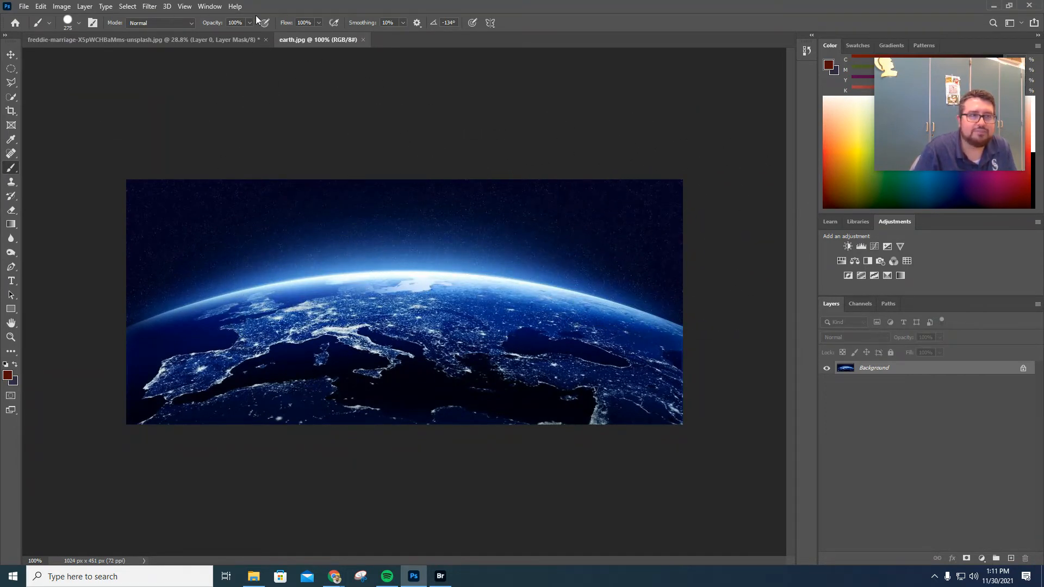
Convert the earth image's background into a normal layer and bring it into the window photo document.
click(12, 54)
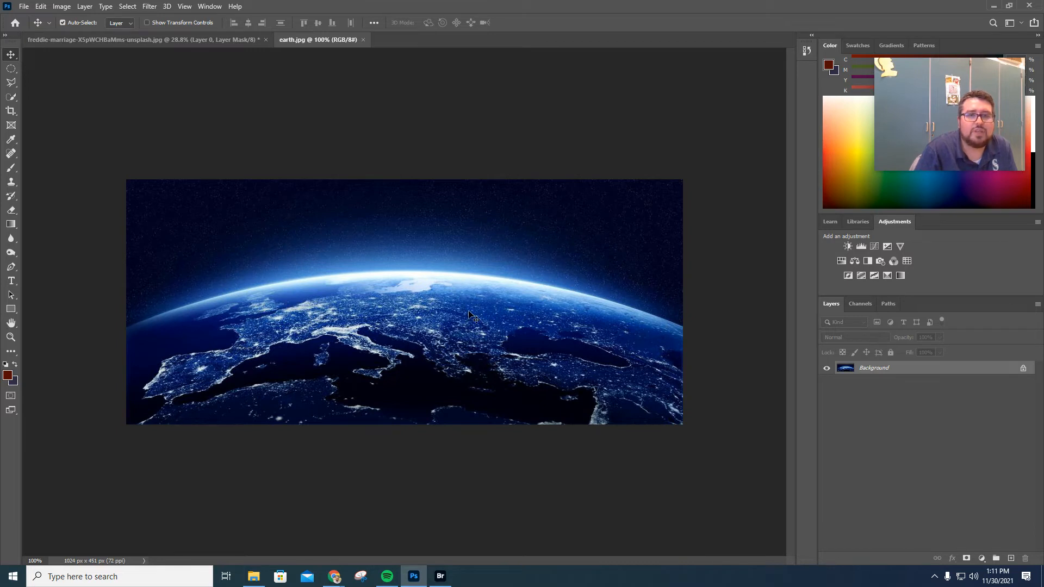
drag(469, 311, 338, 160)
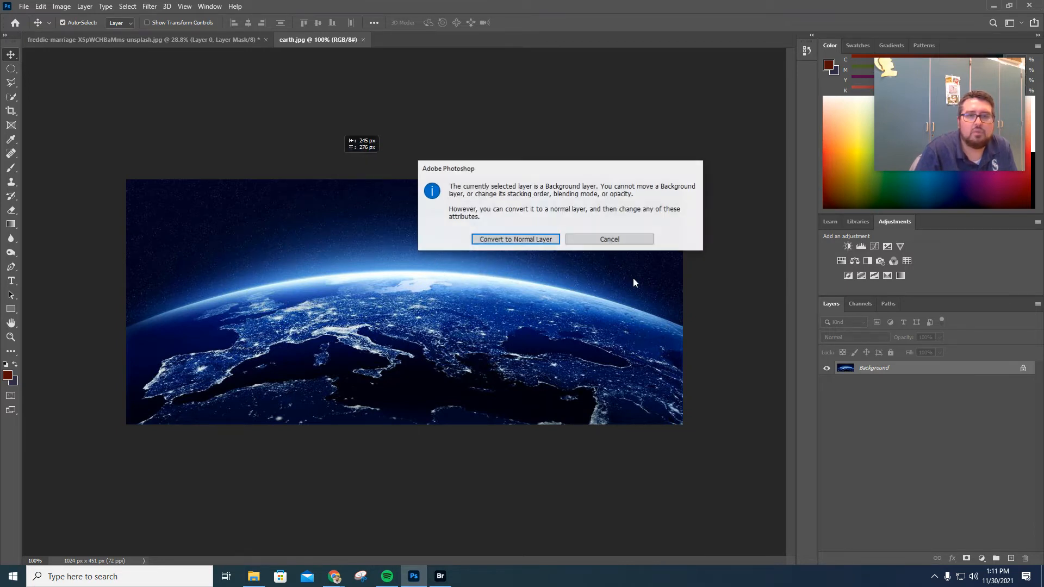
click(508, 240)
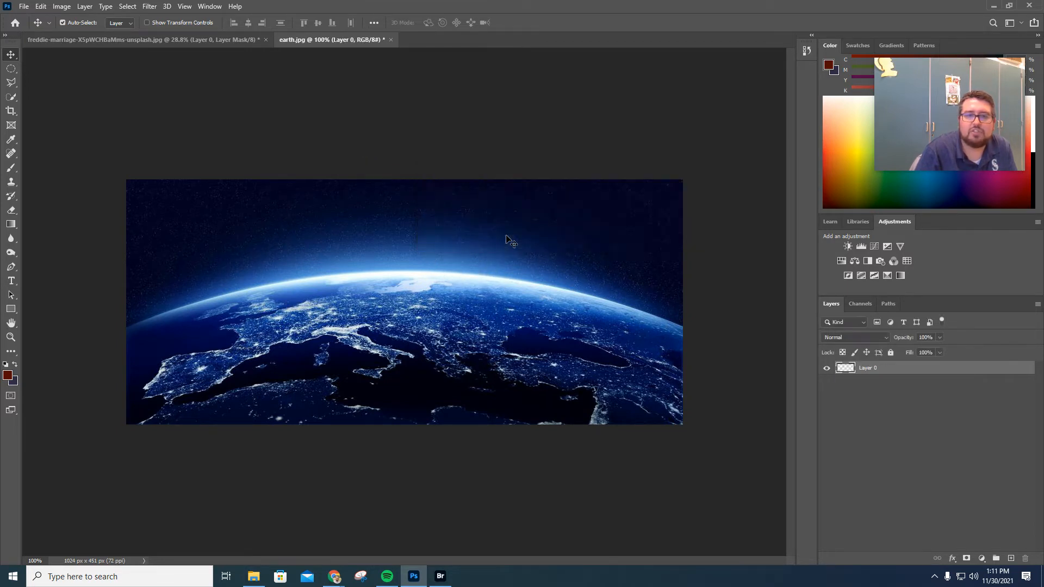
drag(488, 246, 464, 303)
click(152, 45)
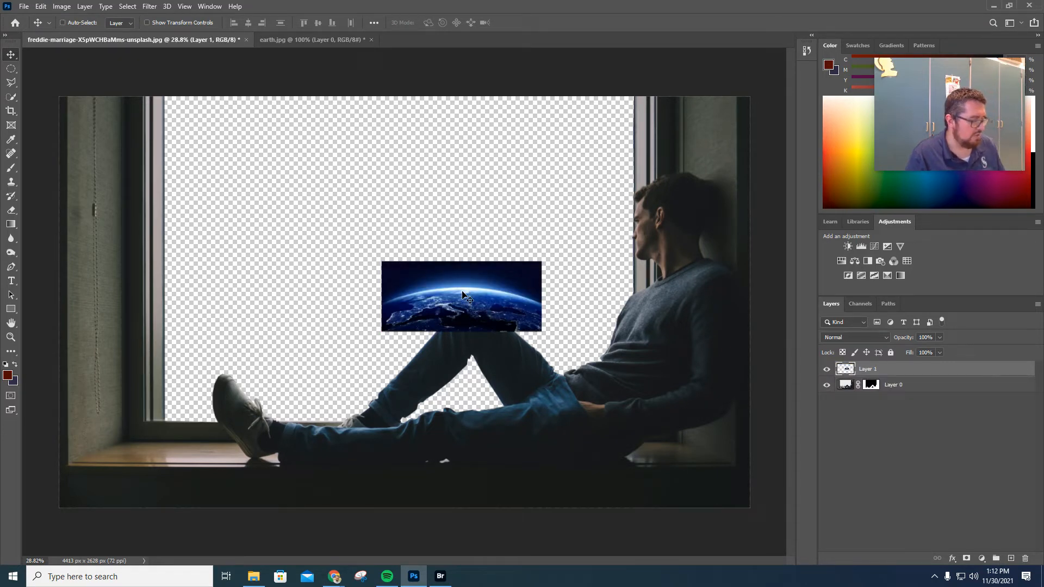
Free-transform the earth layer to cover the window photo and shift it left to fill the canvas.
key(ctrl+t)
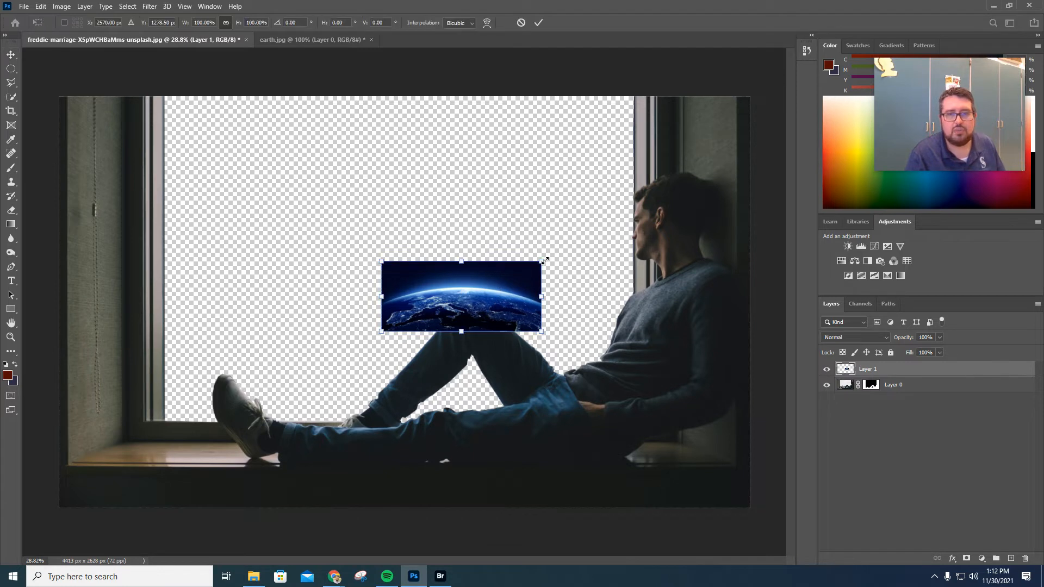
drag(541, 261, 934, 38)
drag(382, 332, 152, 455)
key(Return)
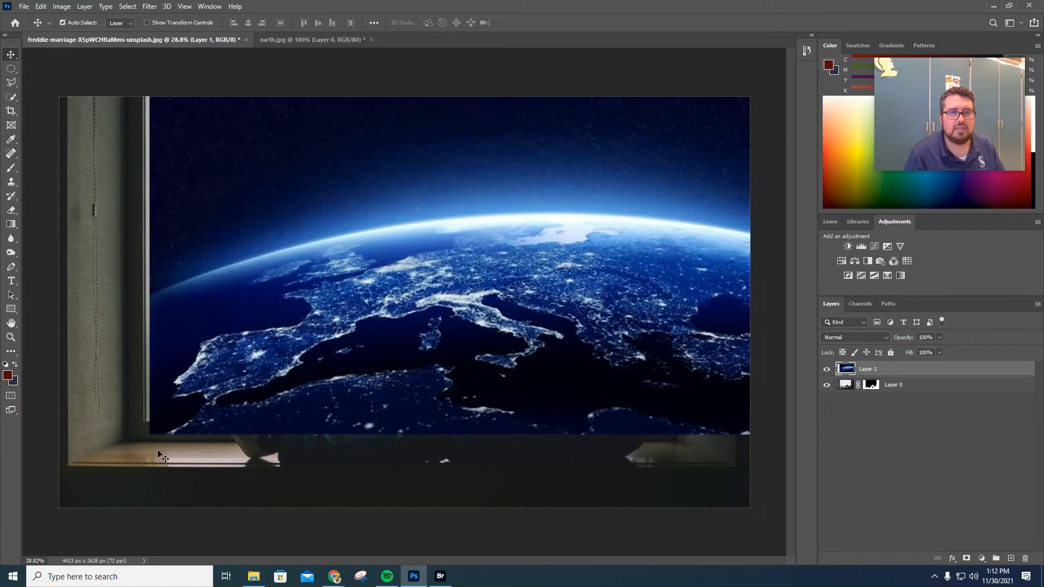
drag(333, 365, 205, 360)
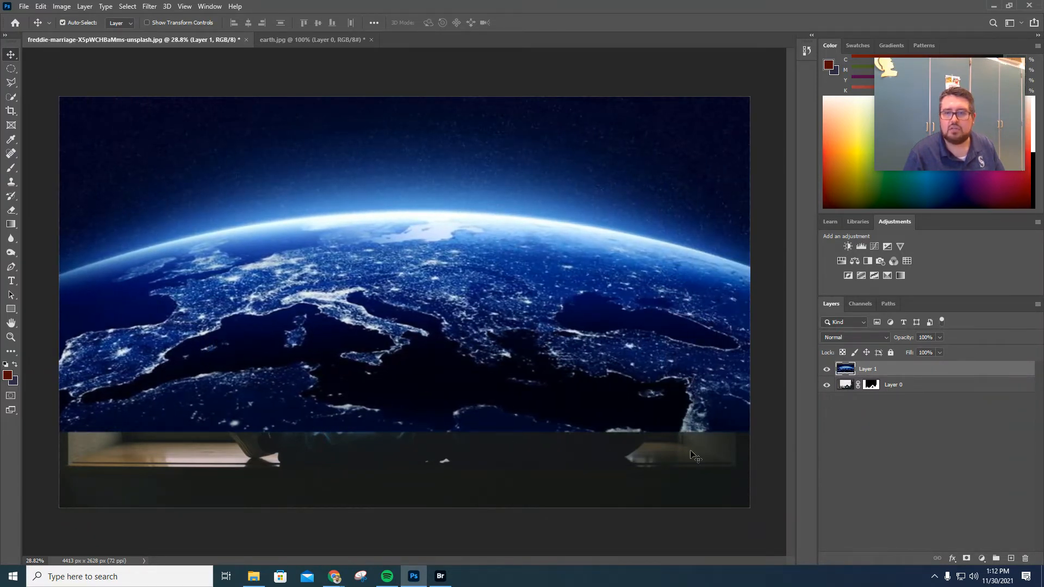
Adjust the earth layer's top and bottom edges slightly with Free Transform.
key(ctrl+t)
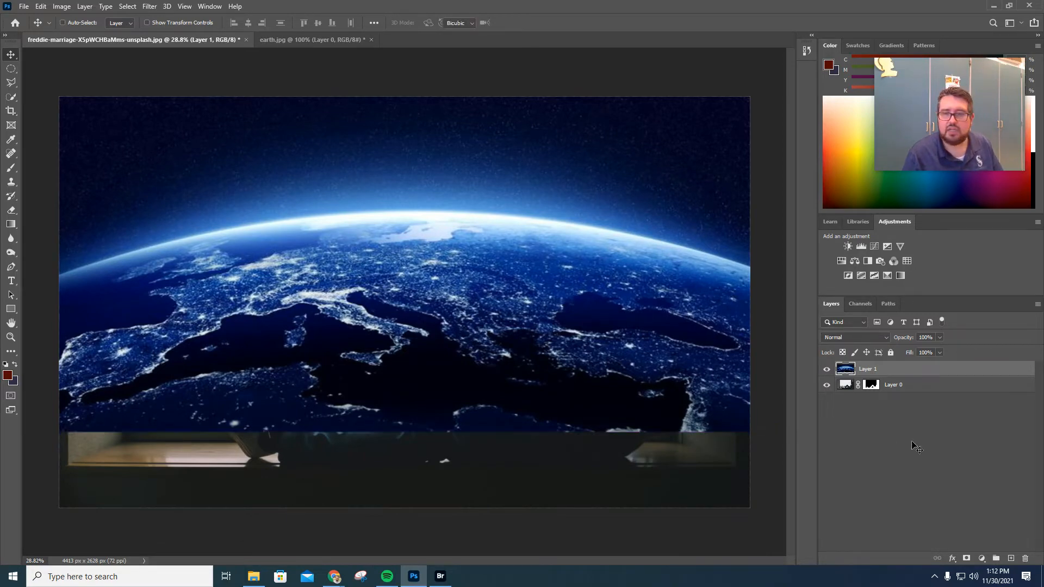
mouse_move(416, 431)
mouse_down()
mouse_move(416, 409)
mouse_move(415, 424)
mouse_up()
drag(415, 77, 415, 89)
key(Return)
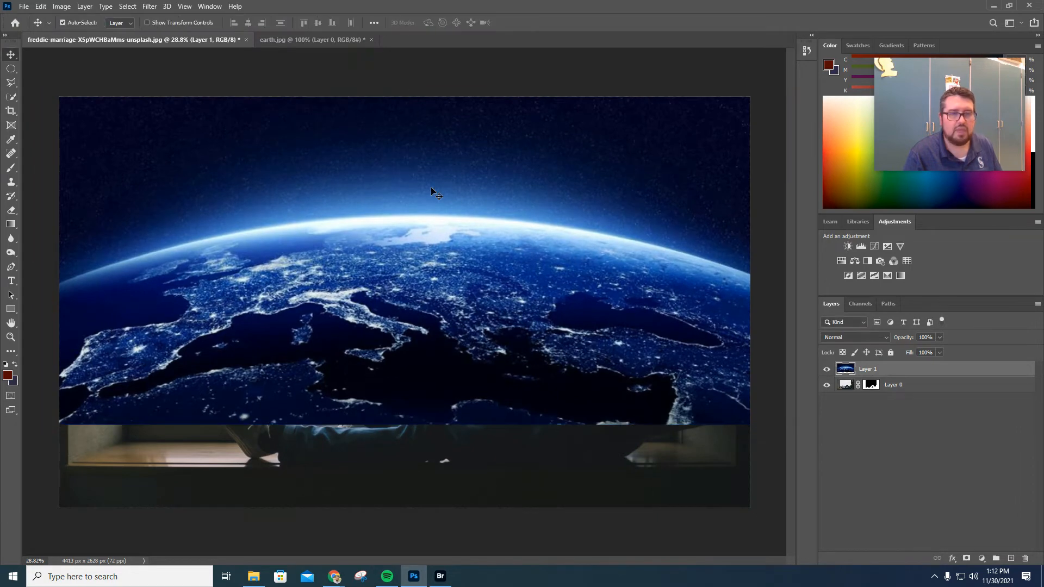
Move the earth layer beneath the man's layer in the layer stack.
scroll(465, 282, down, 3)
scroll(465, 283, up, 1)
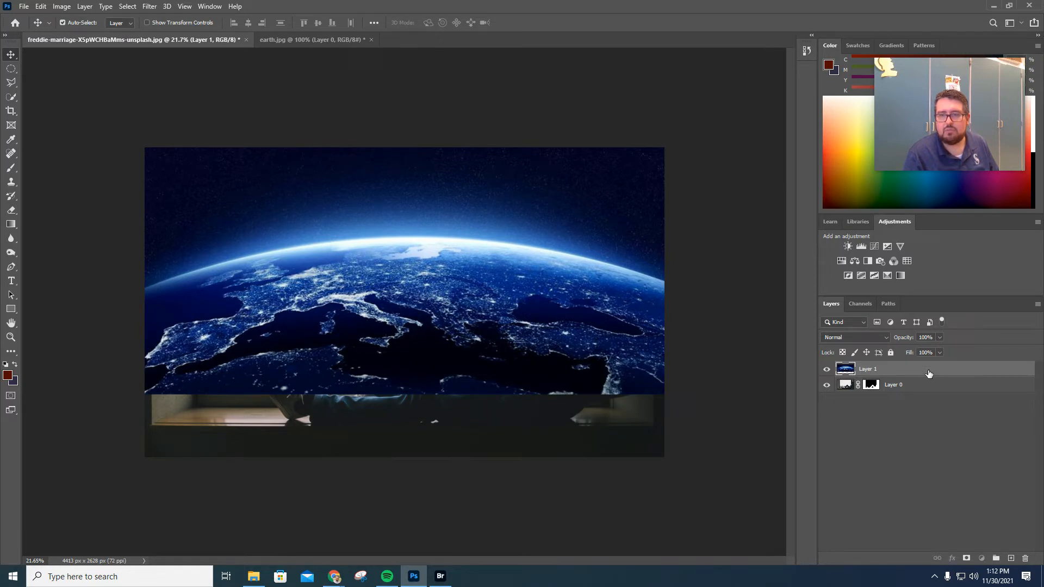
drag(929, 373, 927, 389)
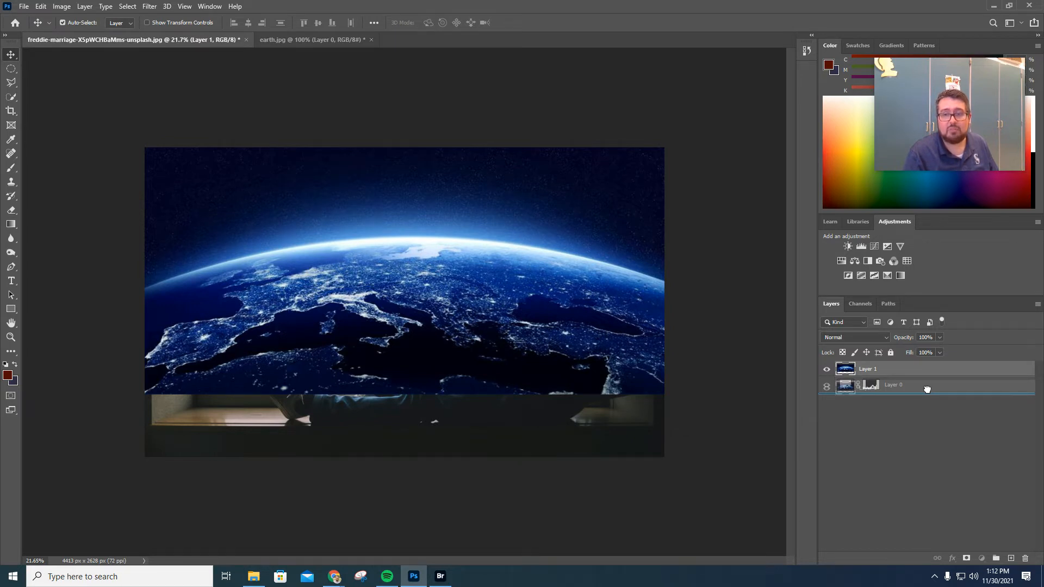
drag(927, 389, 928, 391)
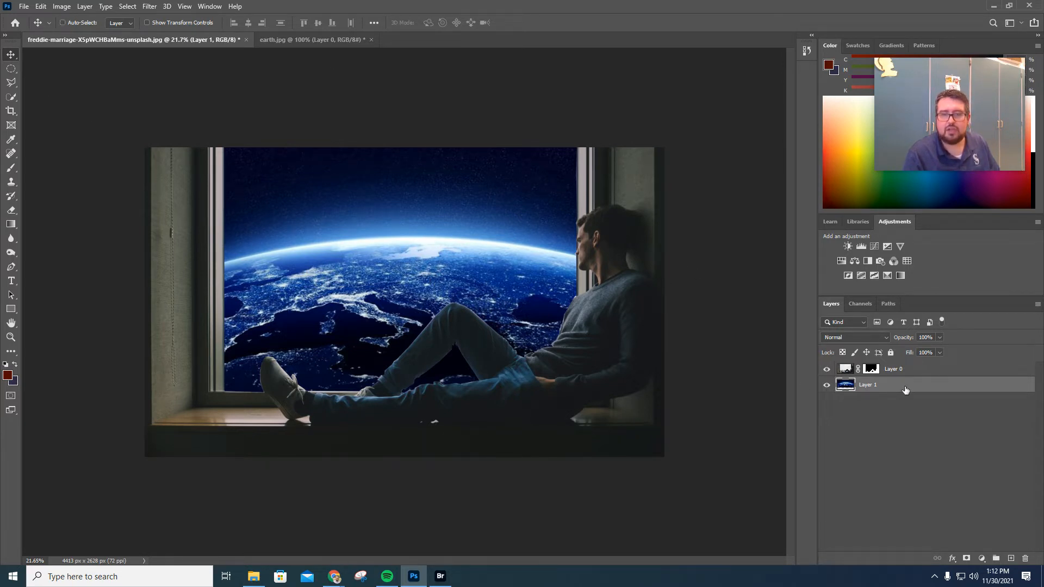
Rotate the earth layer 180 degrees with Free Transform and commit it.
key(ctrl+t)
drag(708, 135, 177, 387)
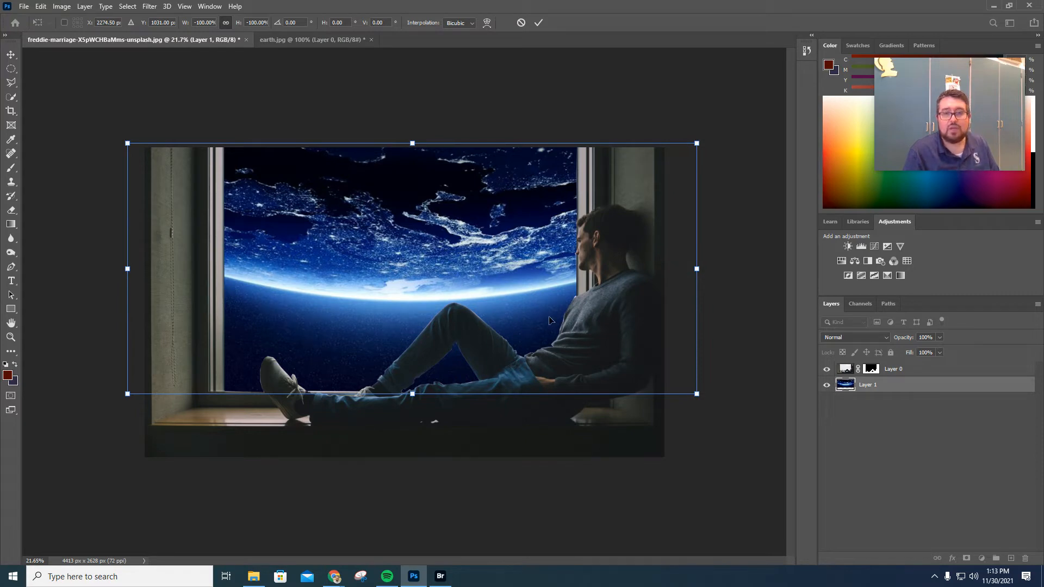
scroll(549, 320, up, 4)
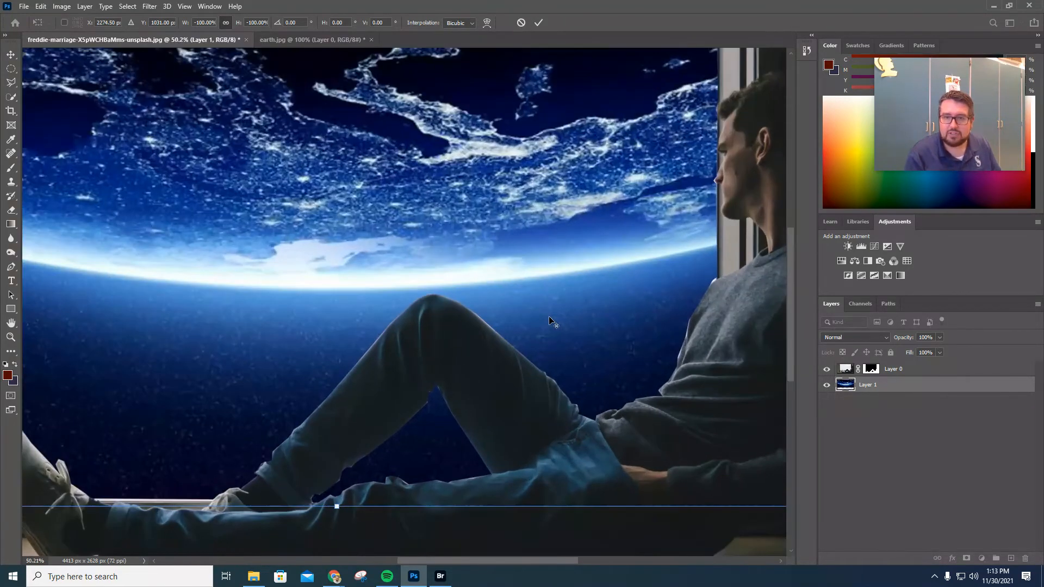
click(899, 368)
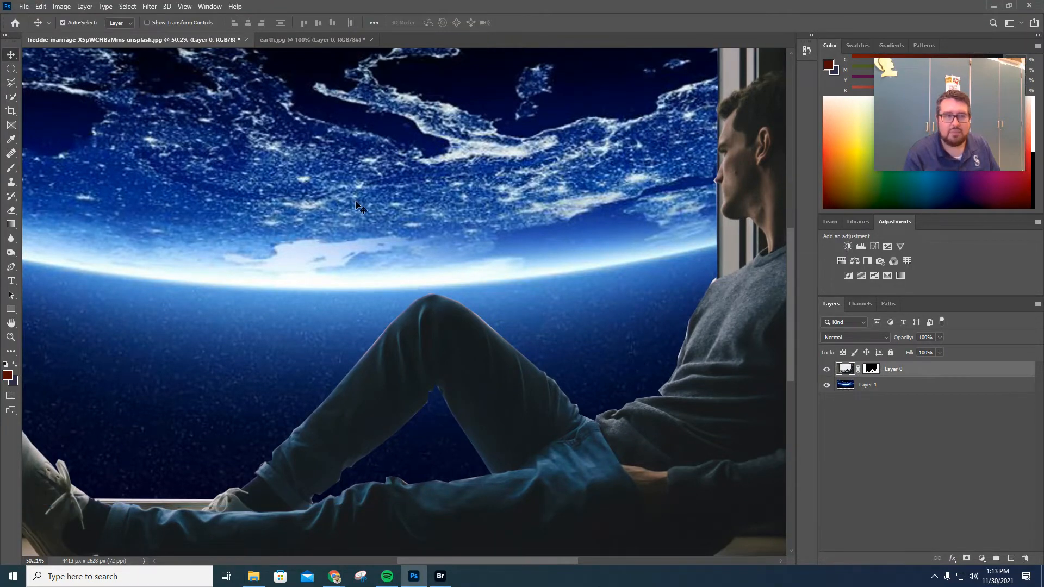
Select the man's layer mask and set the brush to 53 px size with 22% hardness.
click(871, 369)
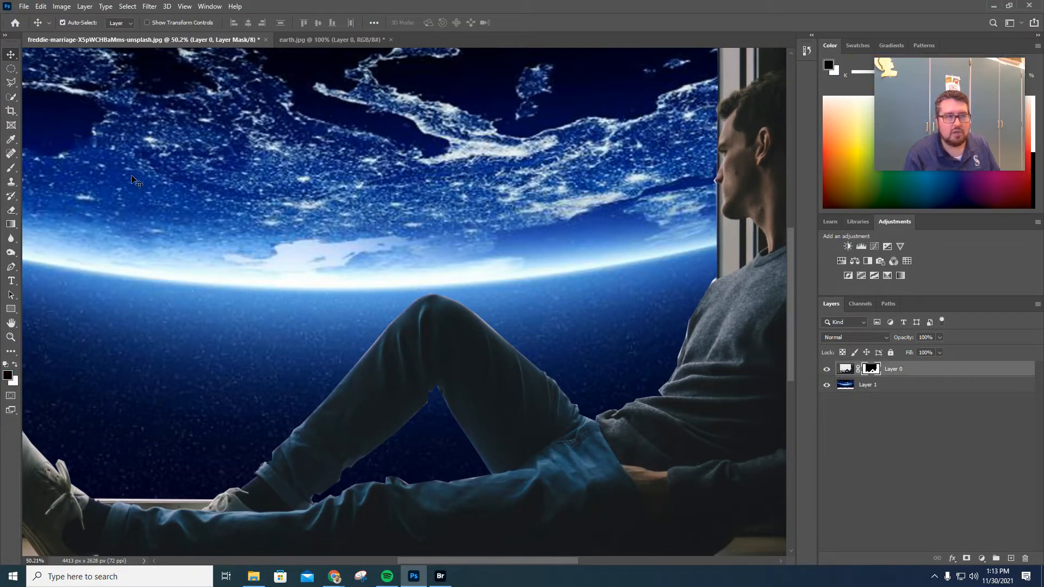
click(11, 168)
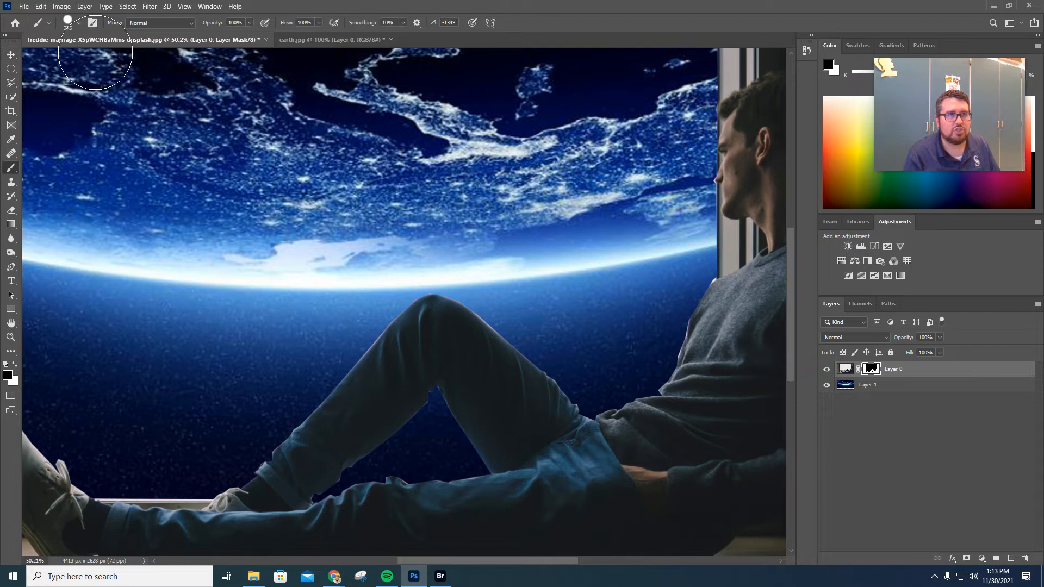
click(78, 23)
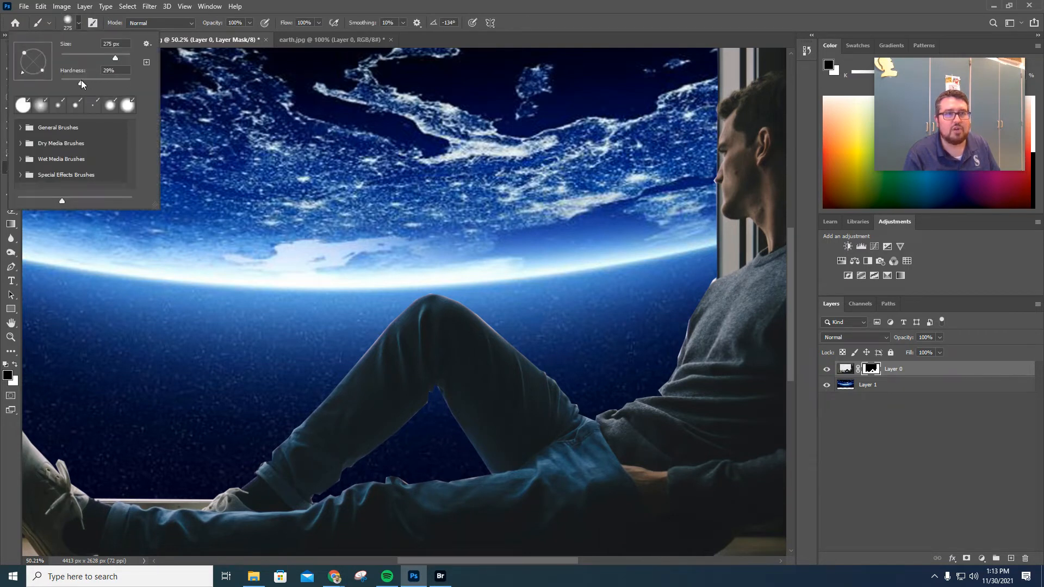
drag(77, 80, 76, 81)
click(79, 57)
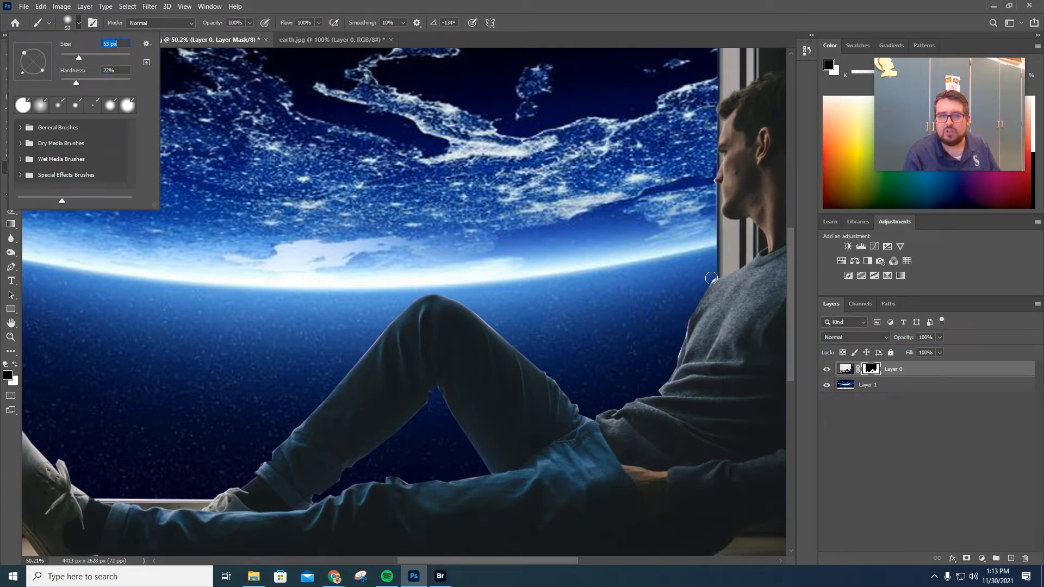
key(Return)
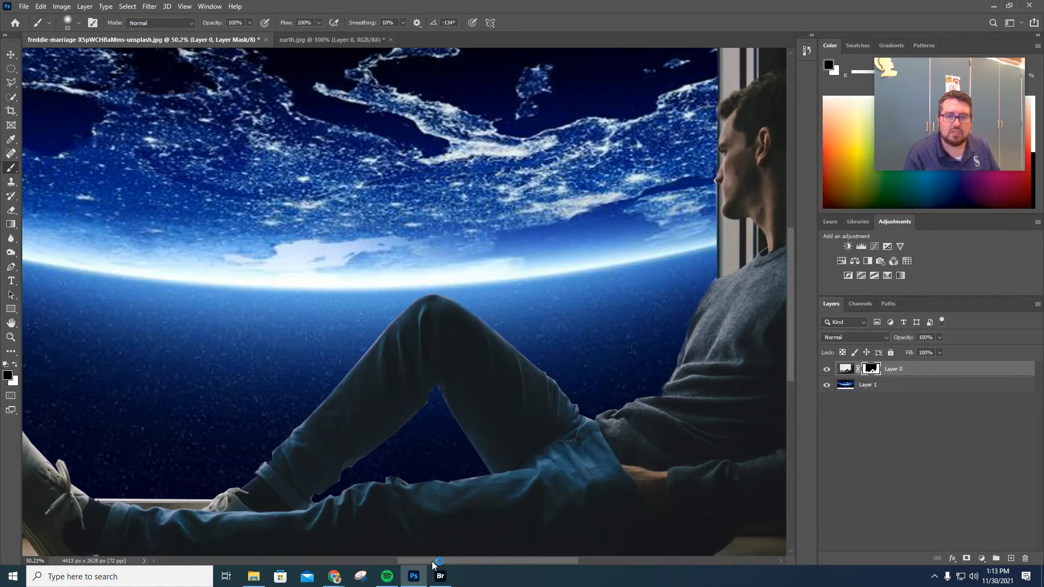
Inspect the cutout edges around the man and touch up the mask along the jeans below the knee.
drag(430, 562, 355, 562)
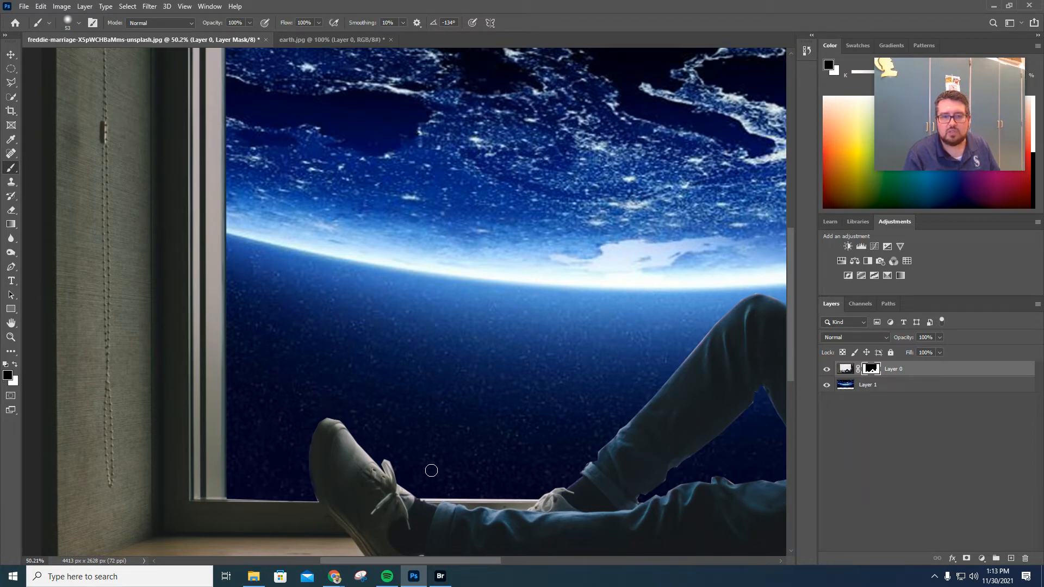
scroll(236, 424, up, 5)
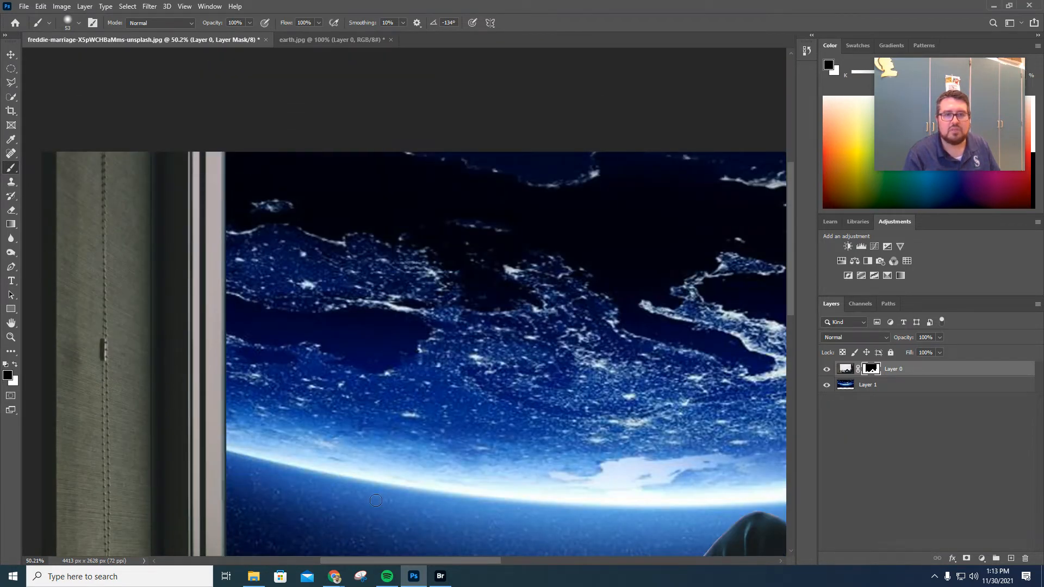
drag(433, 560, 540, 560)
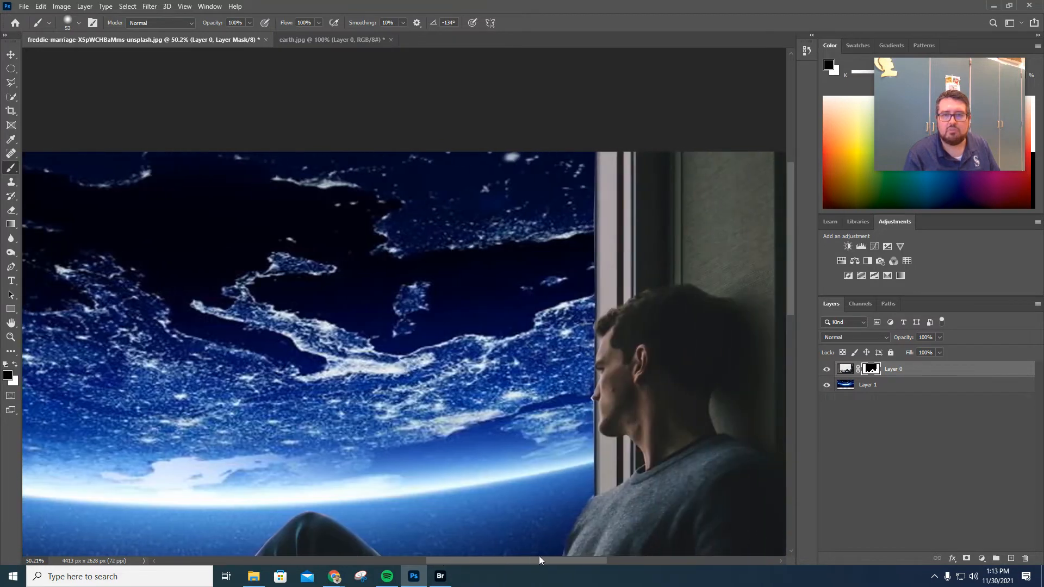
scroll(582, 380, down, 2)
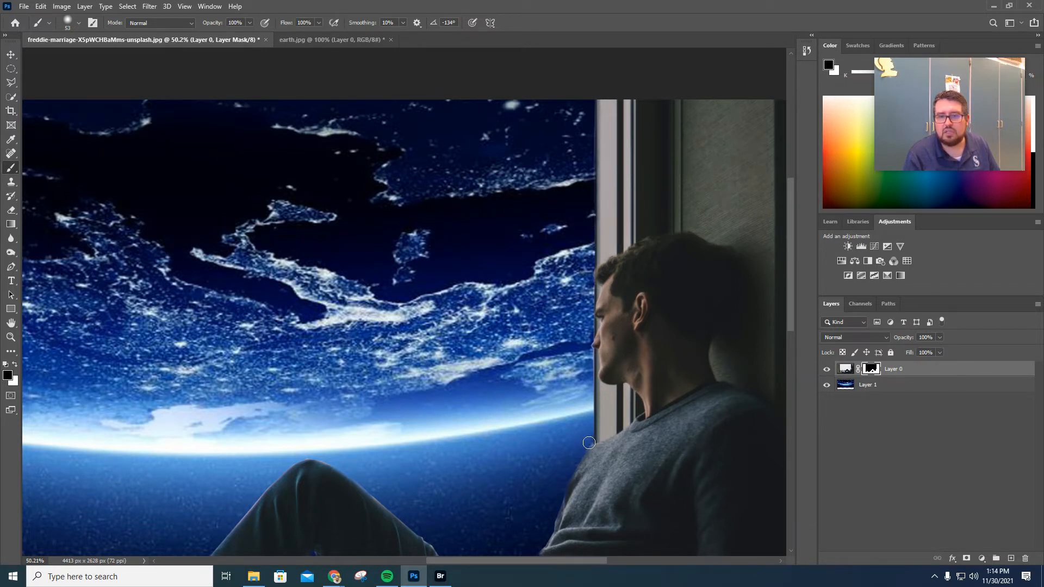
scroll(429, 480, down, 5)
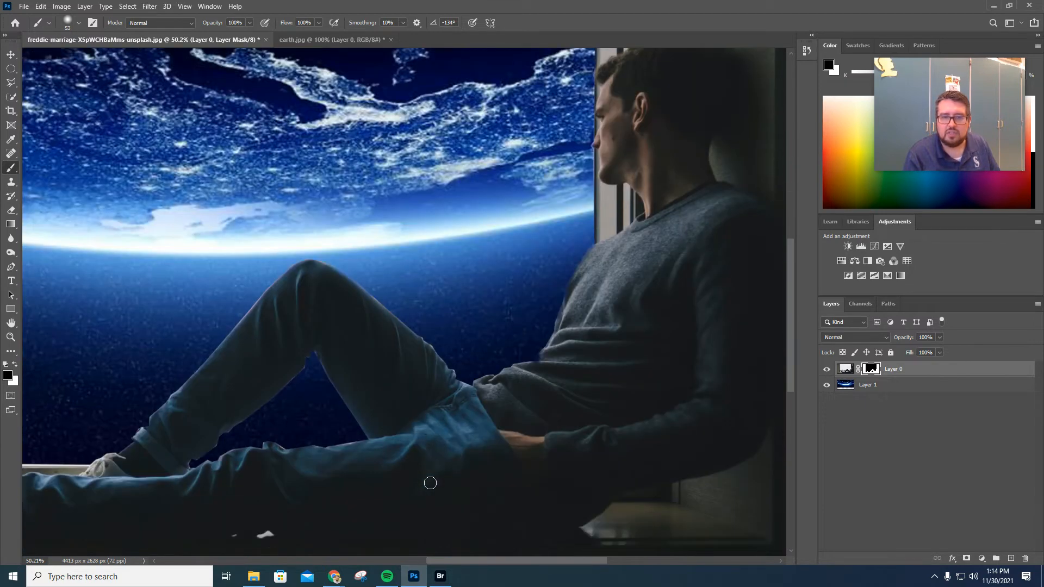
scroll(284, 446, up, 5)
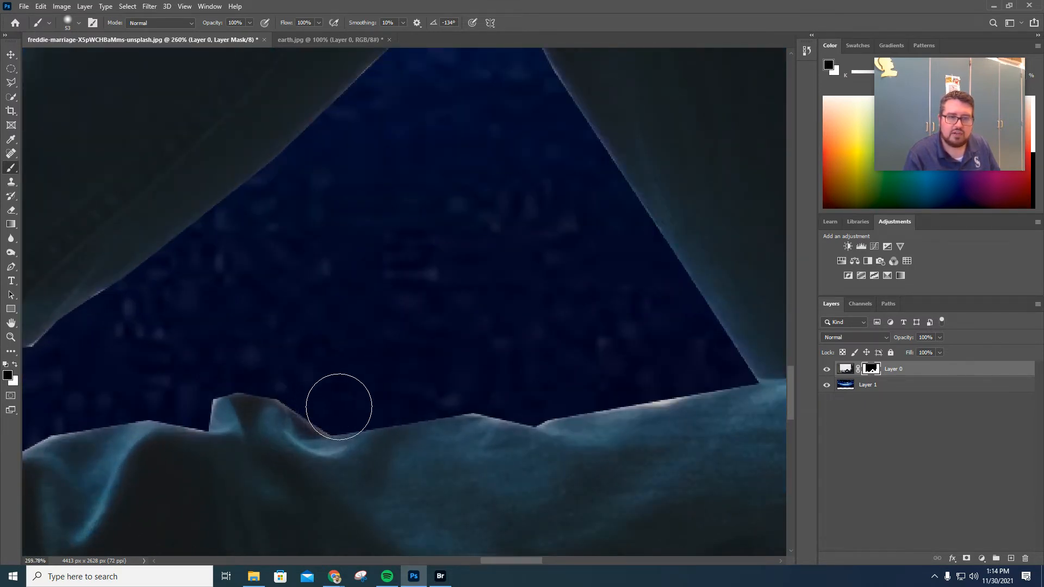
mouse_move(594, 381)
mouse_down()
mouse_move(669, 370)
mouse_move(614, 373)
mouse_up()
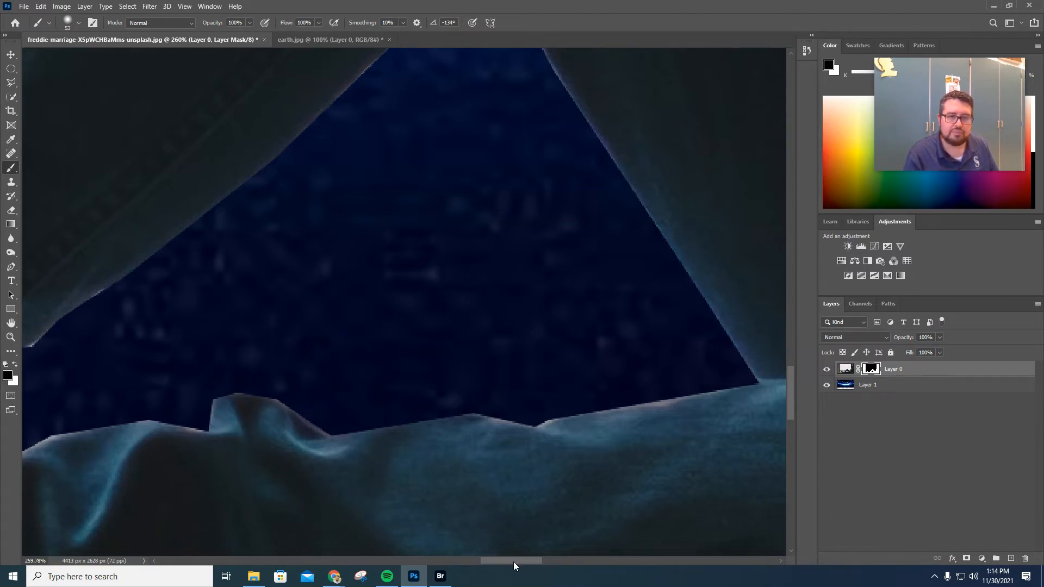
Reduce the brush to 42 px and paint the mask along the gap between the lower leg and the sill.
drag(514, 562, 472, 562)
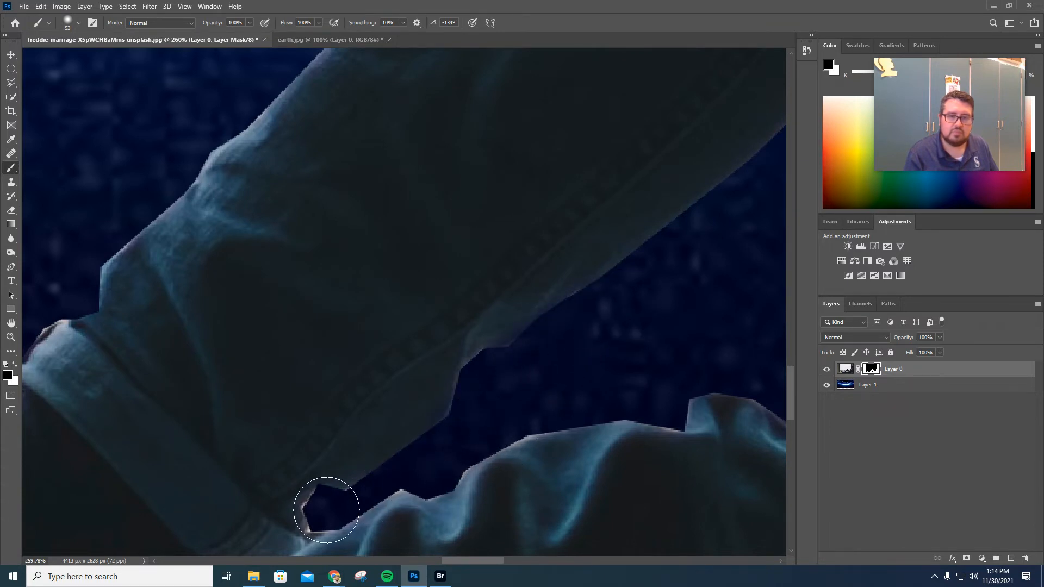
alt+right_click(343, 499)
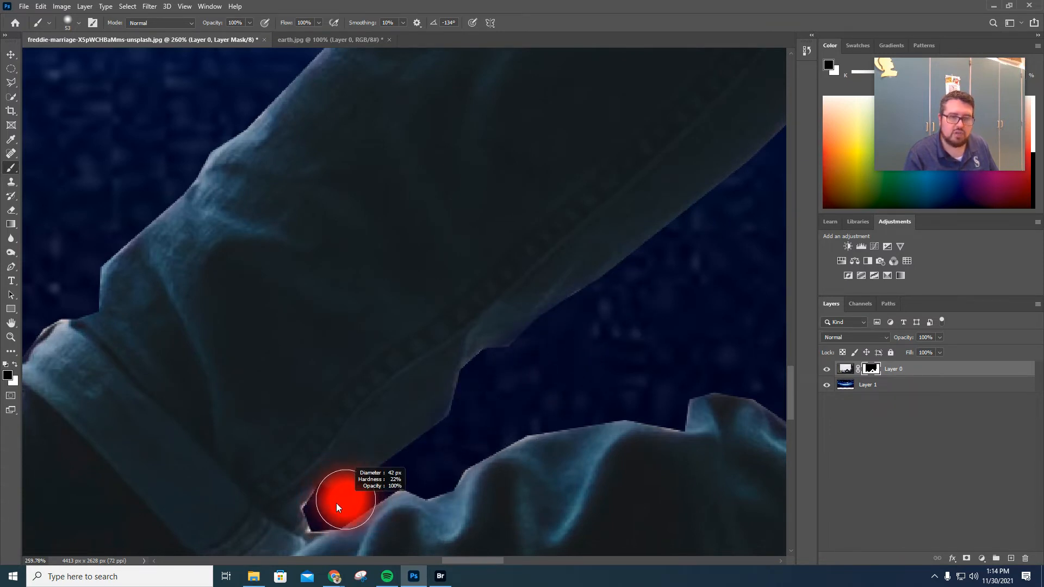
drag(323, 512, 324, 508)
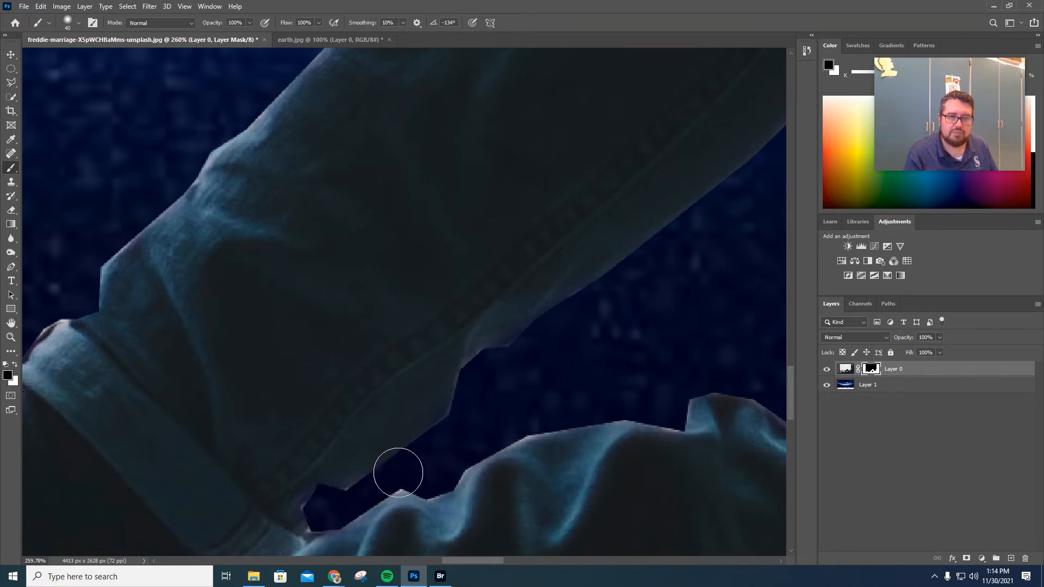
alt+right_click(408, 477)
drag(408, 477, 403, 478)
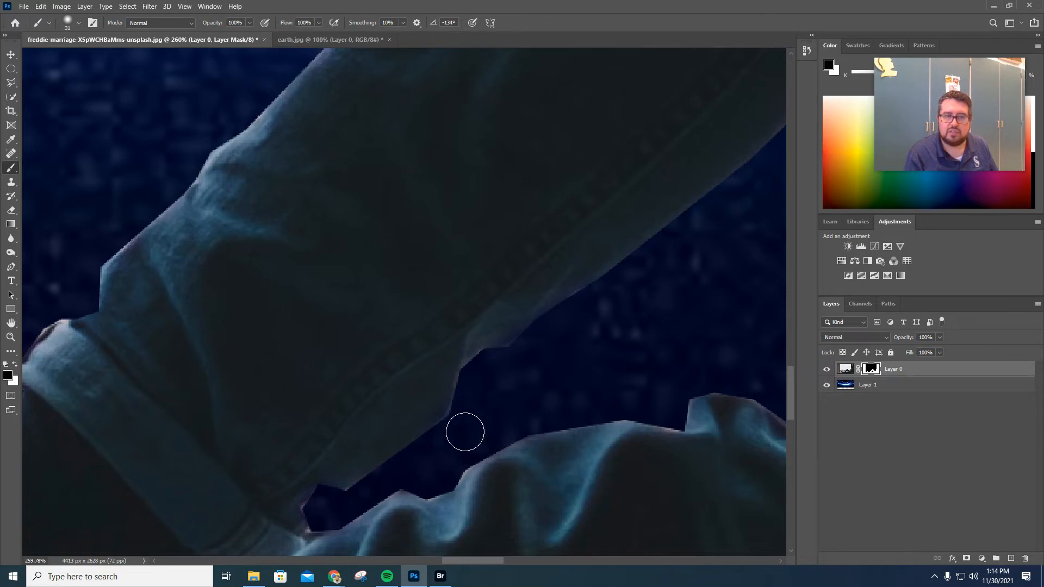
Open the window_condensation_blogtop image.
scroll(464, 442, down, 3)
scroll(453, 432, down, 8)
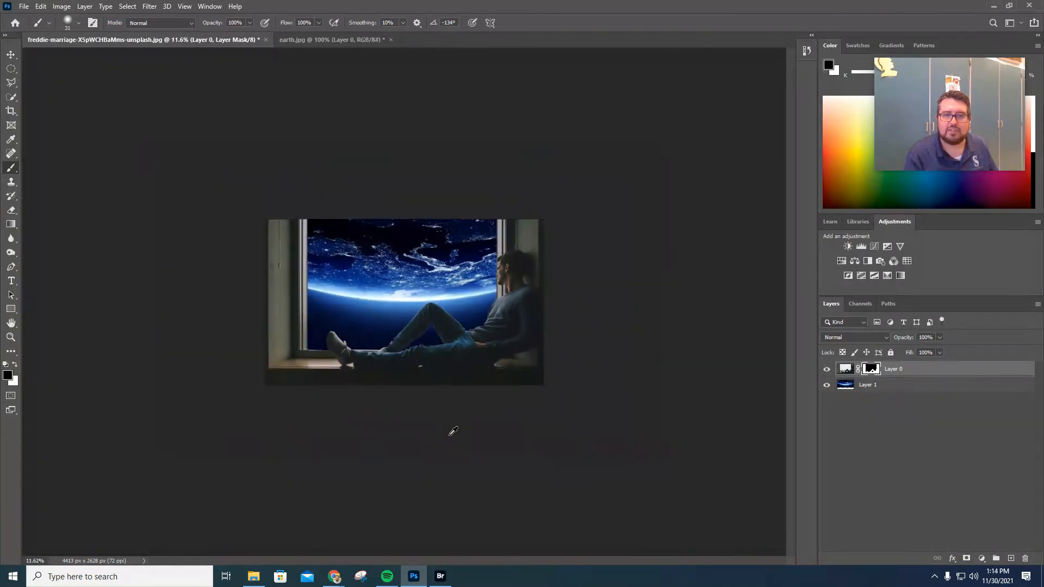
scroll(453, 431, up, 3)
scroll(453, 431, up, 1)
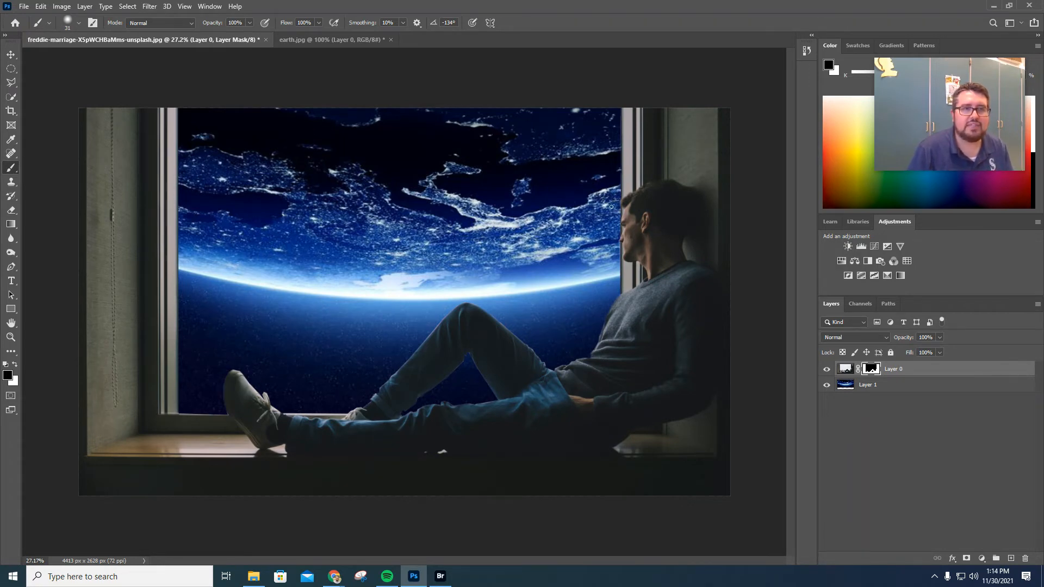
click(20, 7)
click(33, 28)
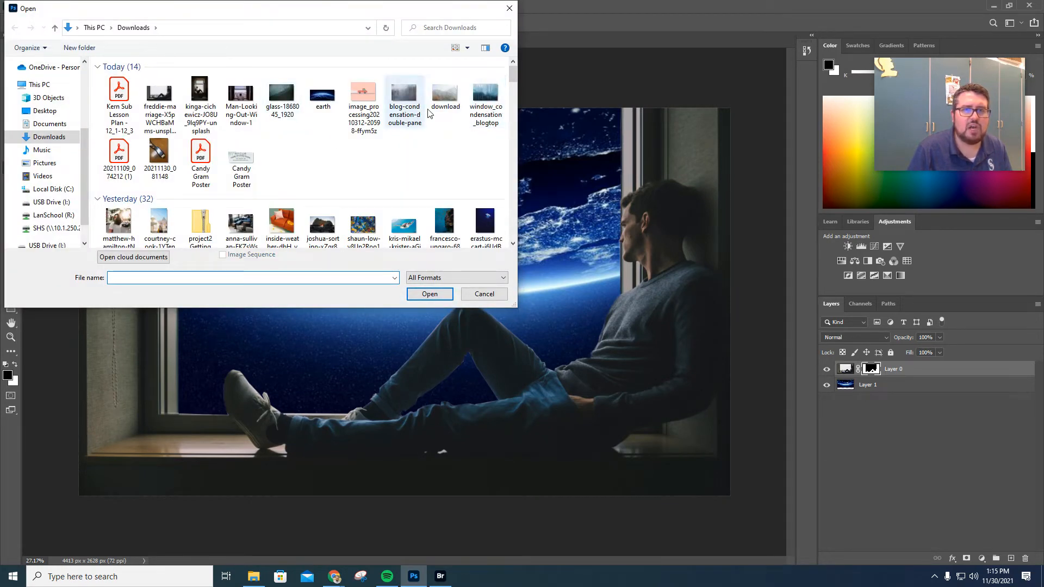
mouse_move(488, 107)
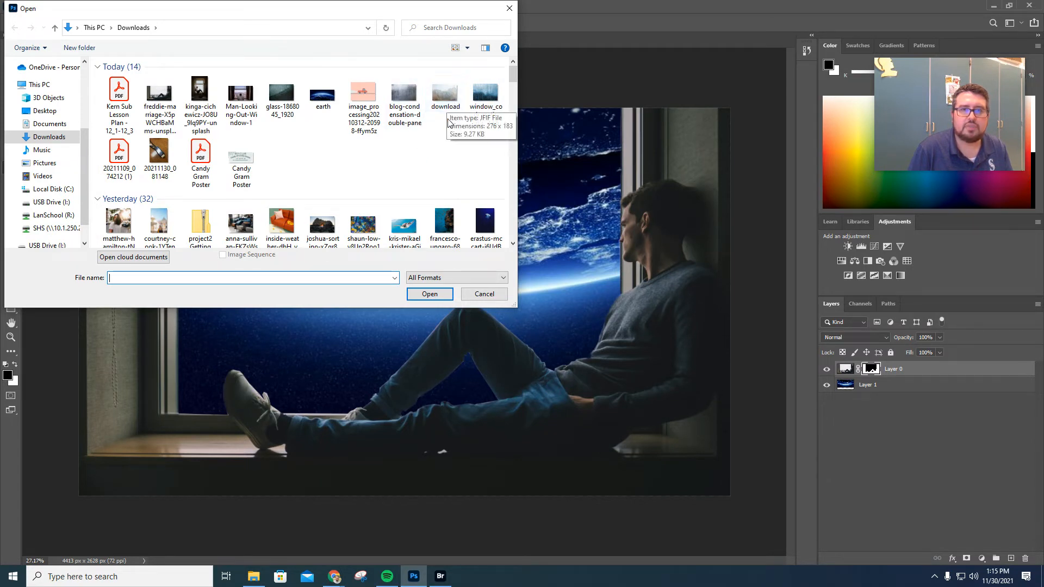
double_click(498, 101)
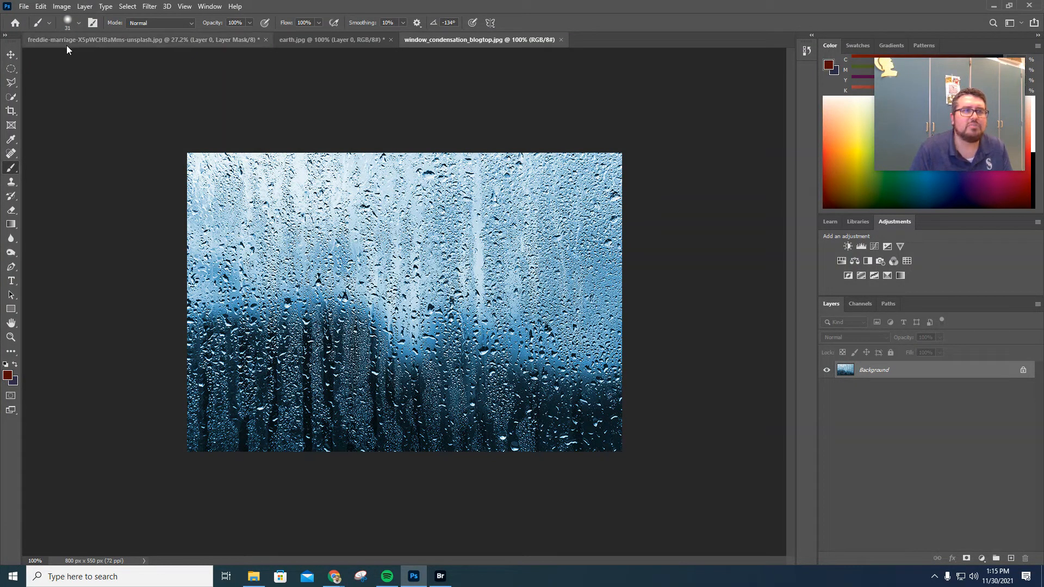
Move the condensation image into the man's document as a new layer.
click(11, 56)
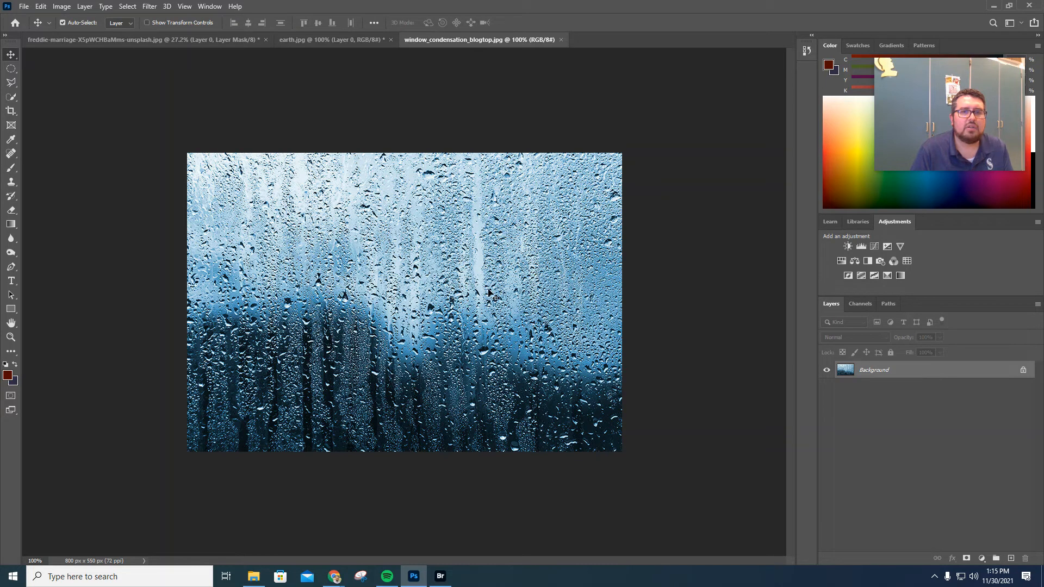
drag(485, 287, 229, 39)
drag(253, 87, 263, 369)
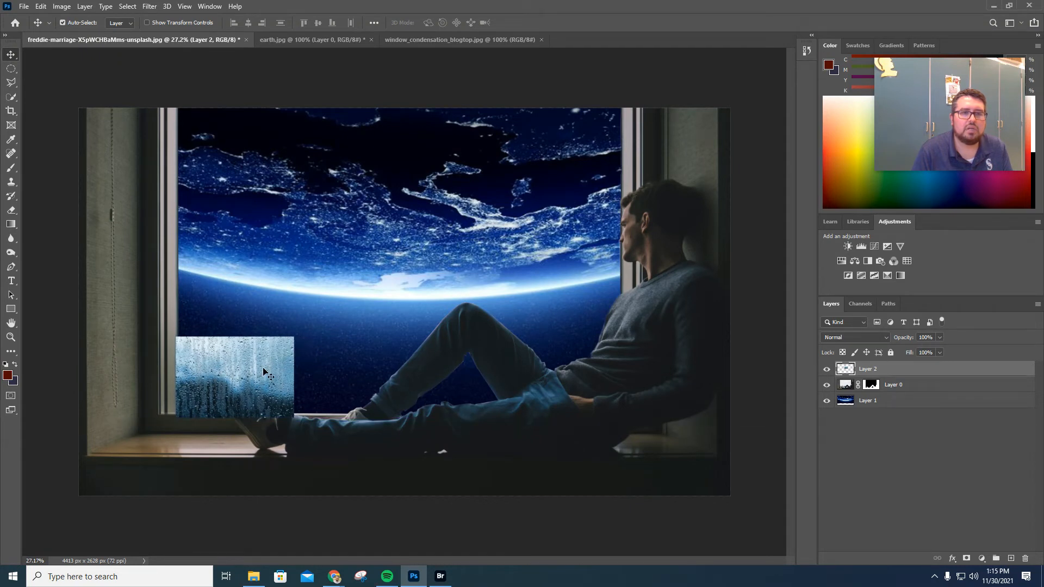
Scale the condensation layer with Free Transform to cover the whole window and commit it.
key(ctrl)
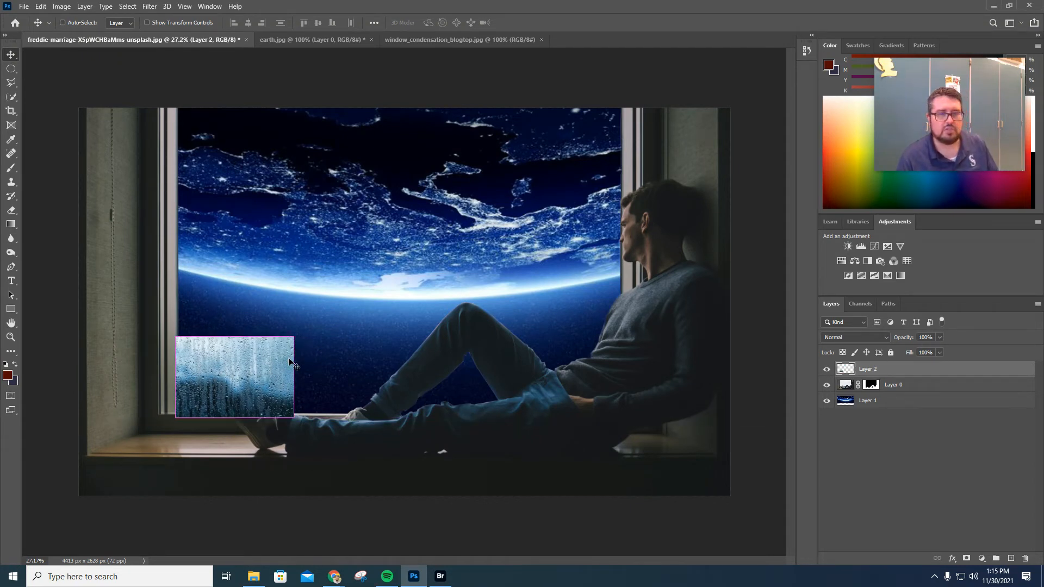
key(ctrl+t)
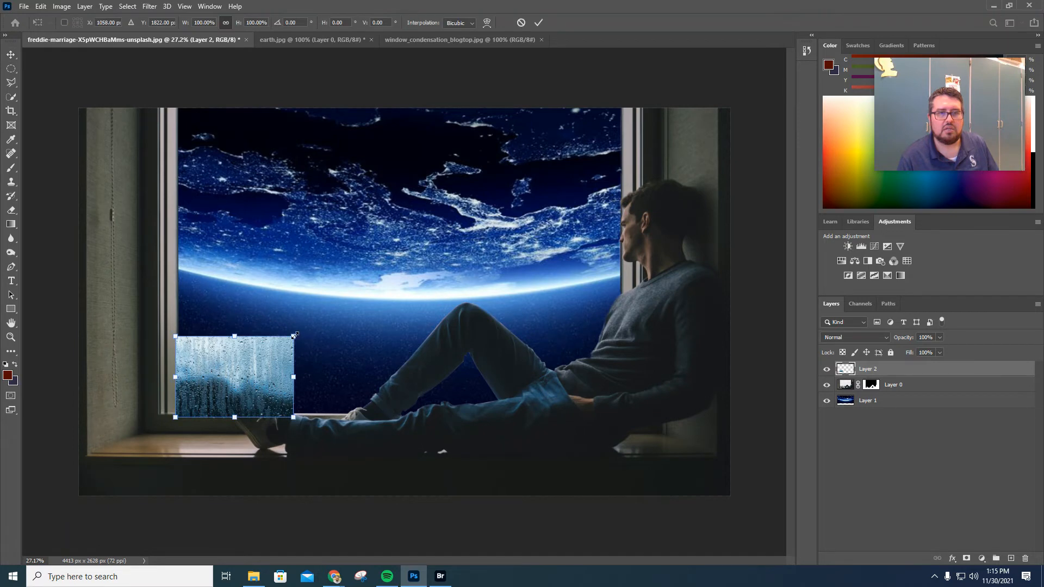
drag(294, 336, 644, 114)
key(Return)
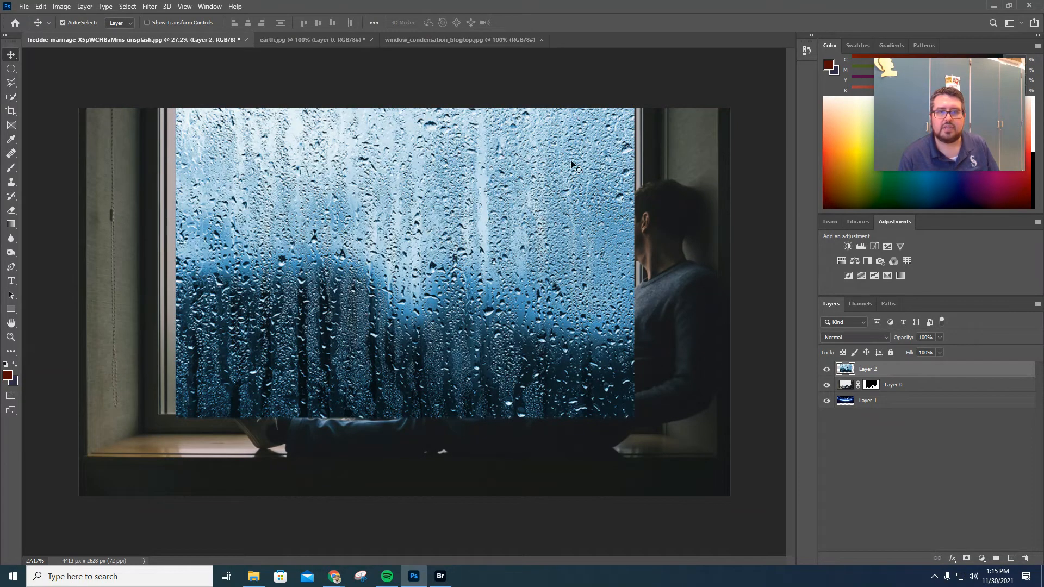
Move the condensation layer beneath the man's layer and set its blend mode to Lighten.
drag(907, 372, 912, 390)
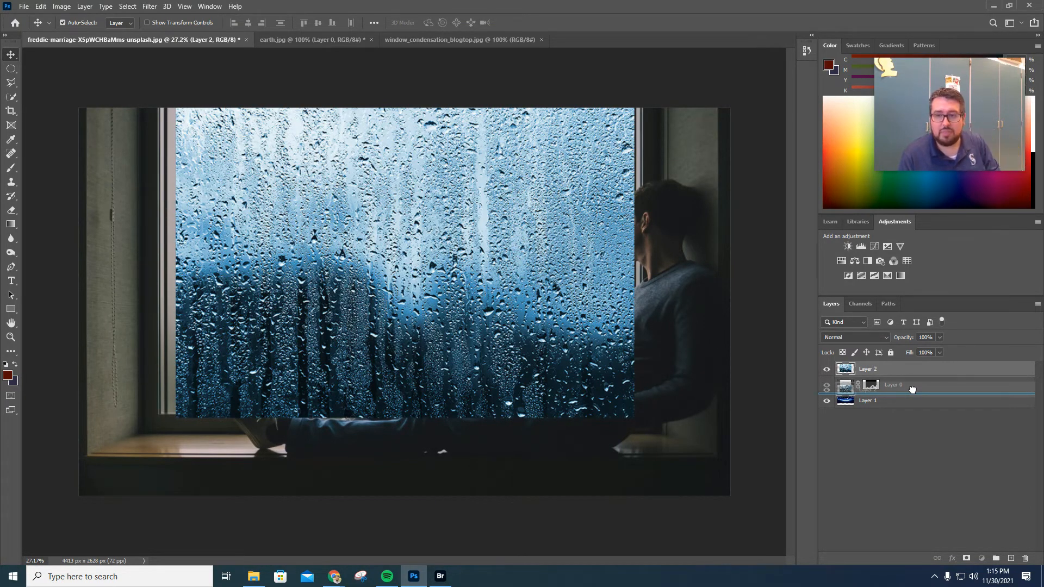
drag(912, 390, 914, 393)
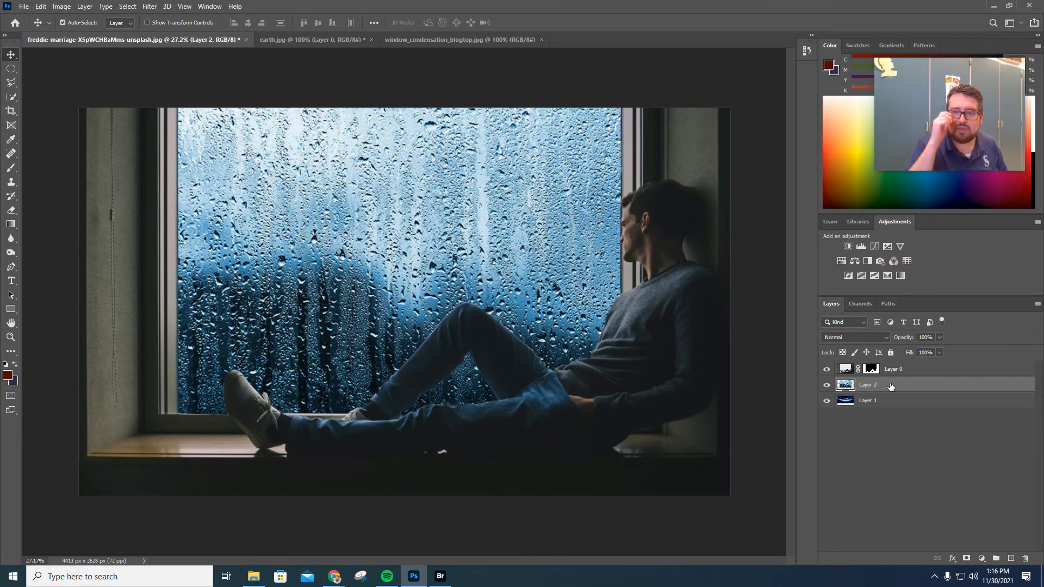
click(869, 336)
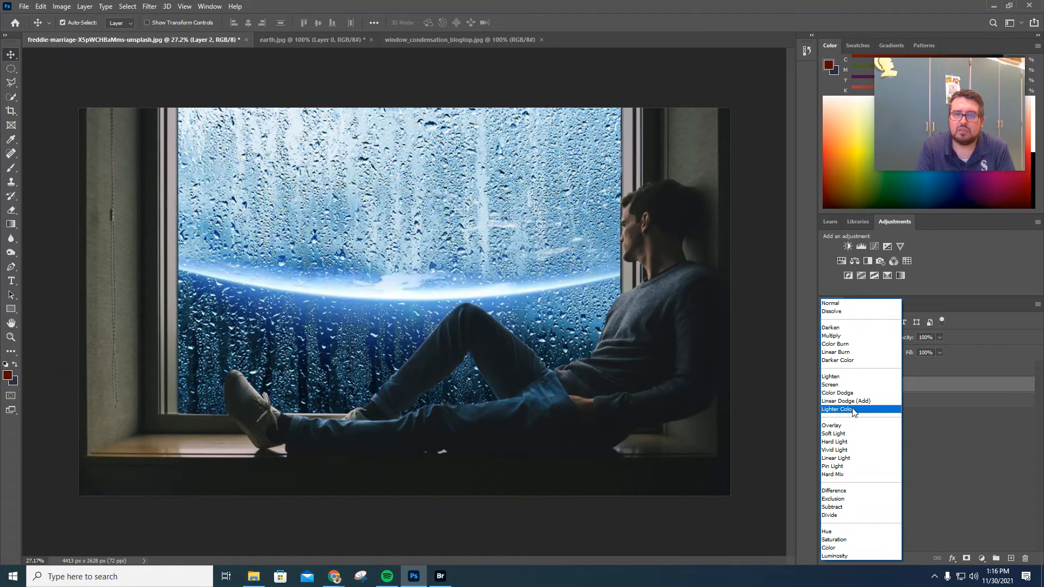
click(854, 381)
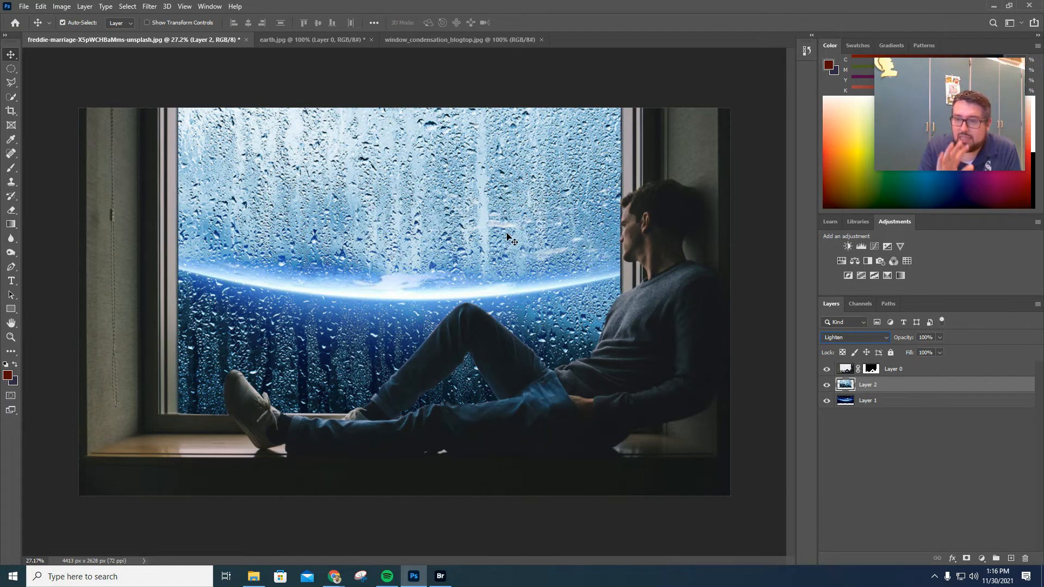
Set the condensation layer's opacity to 25%.
click(940, 338)
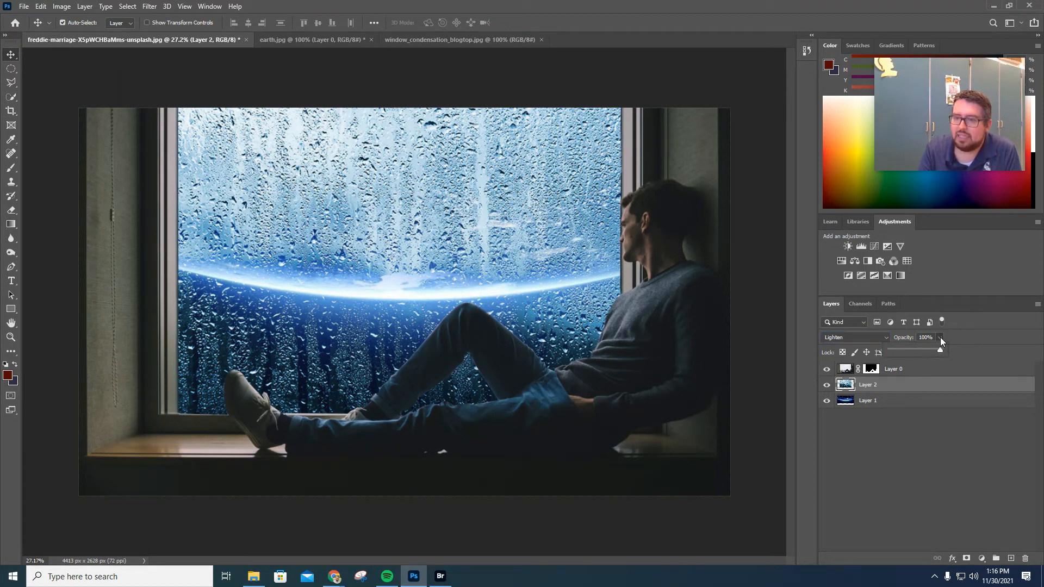
drag(940, 348, 910, 349)
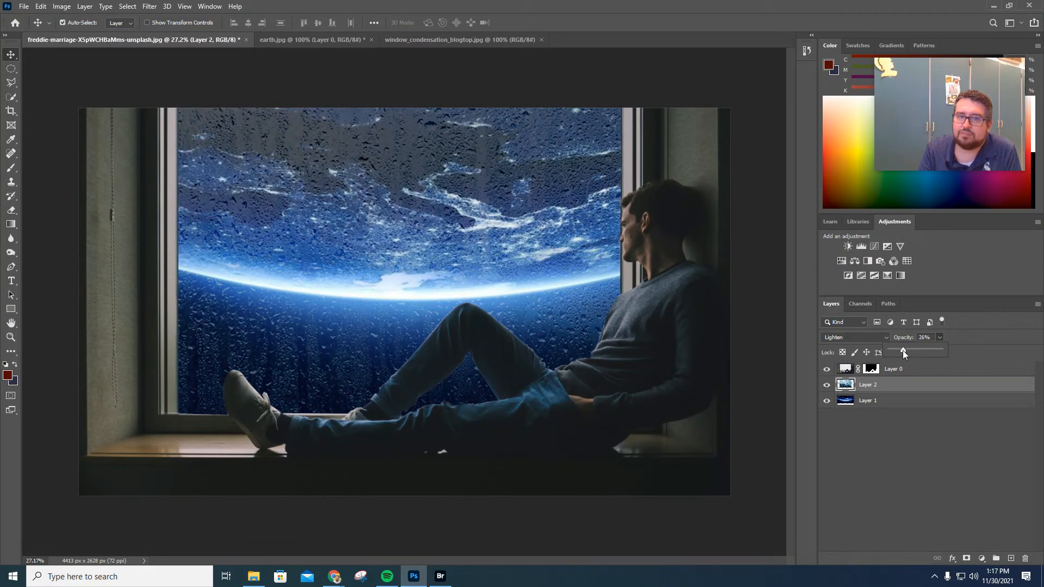
drag(903, 350, 905, 351)
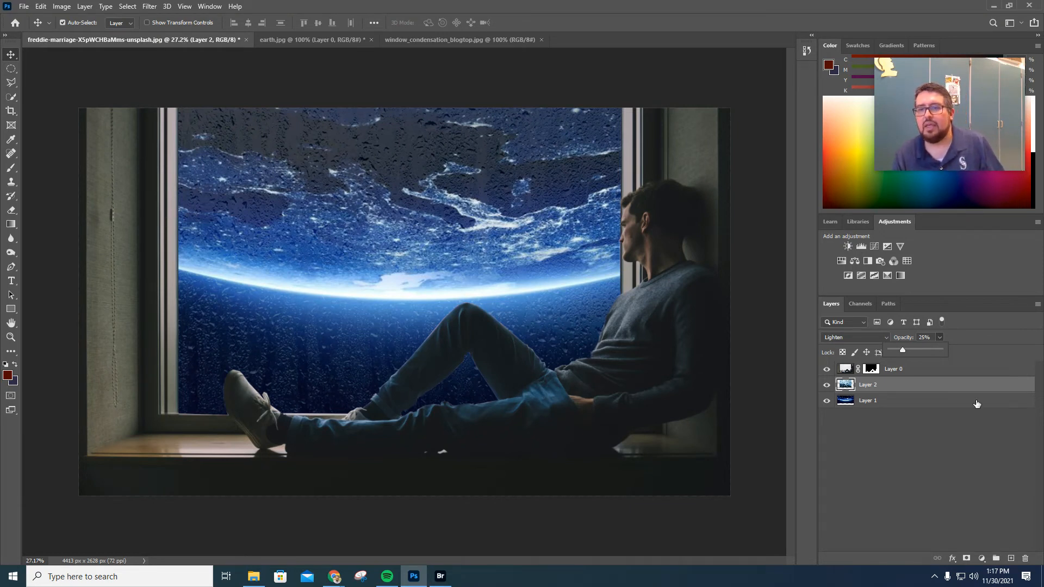
click(942, 432)
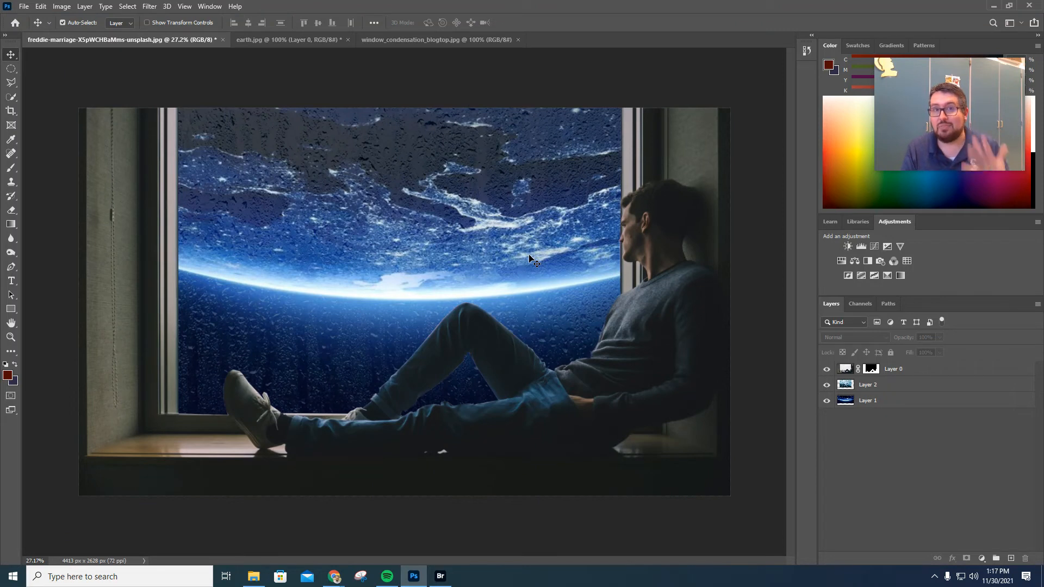
Add a Color Balance adjustment layer above the man's layer and clip it to his layer.
click(920, 372)
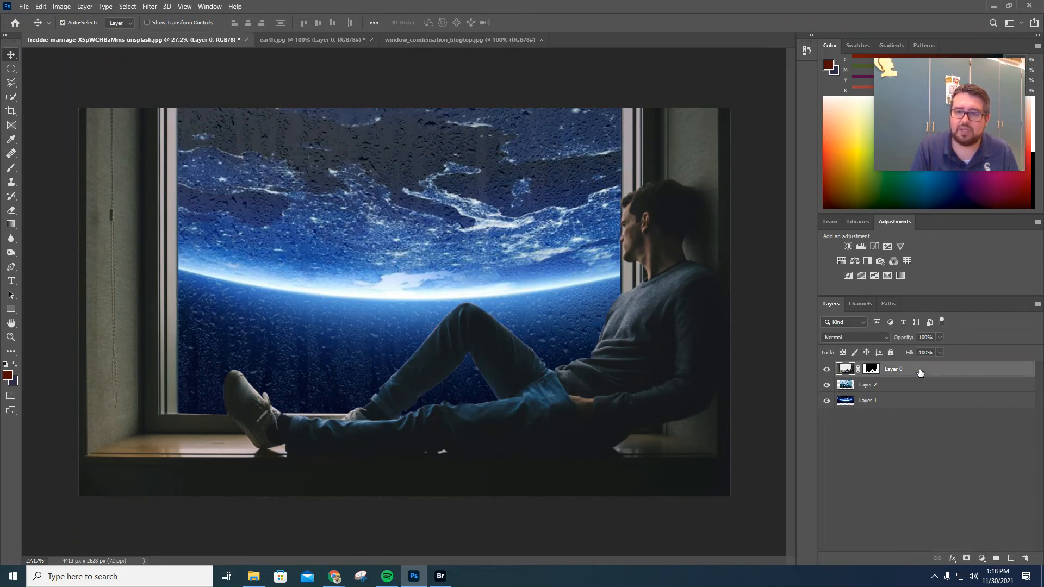
click(855, 262)
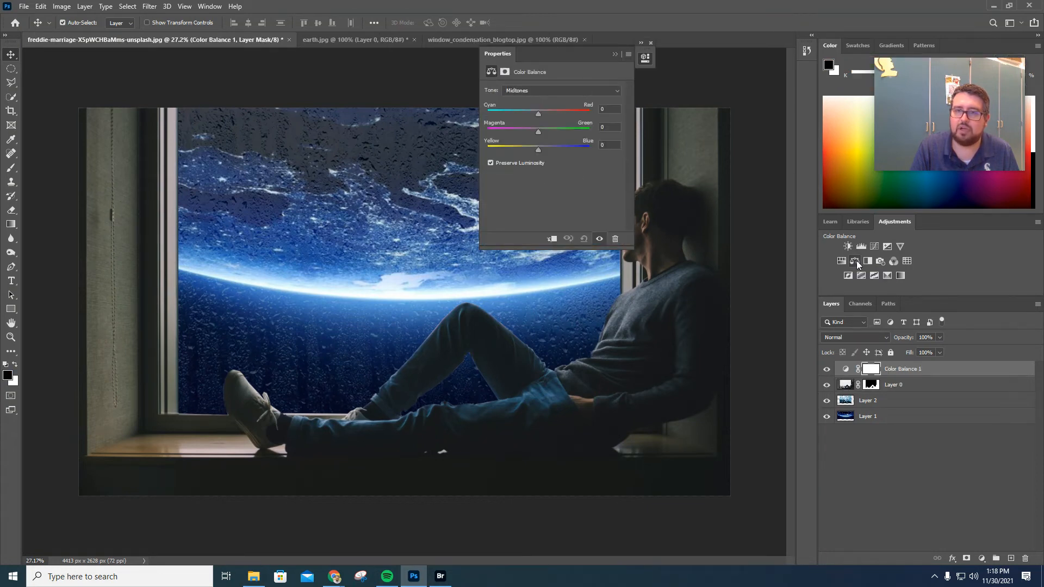
click(539, 150)
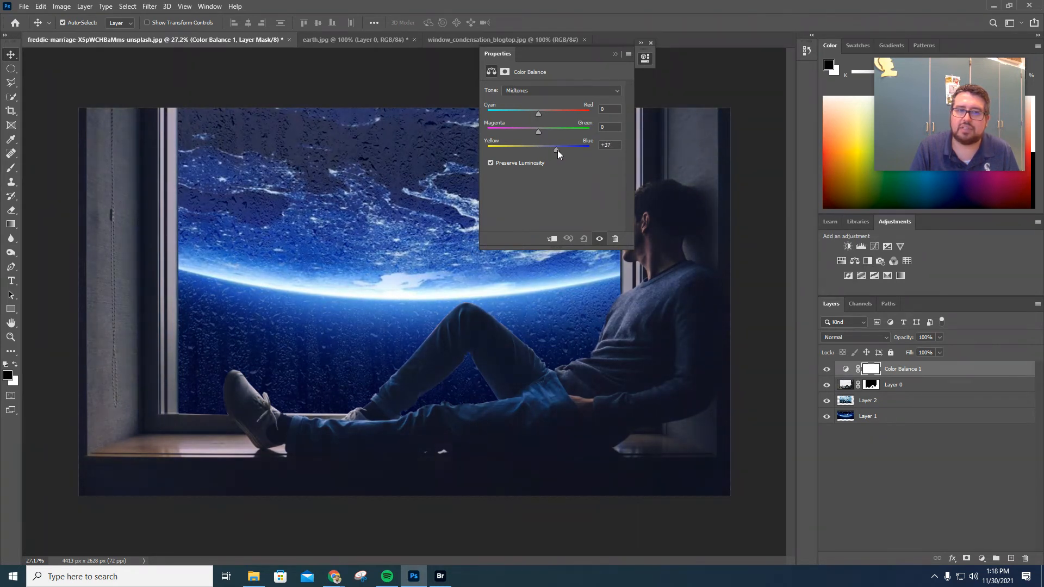
drag(560, 151, 538, 154)
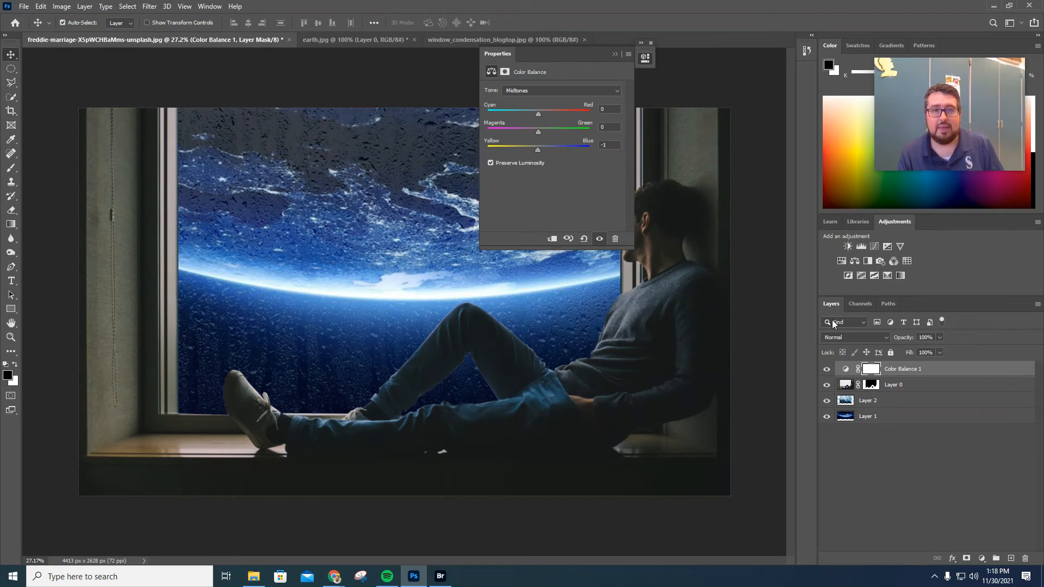
click(552, 240)
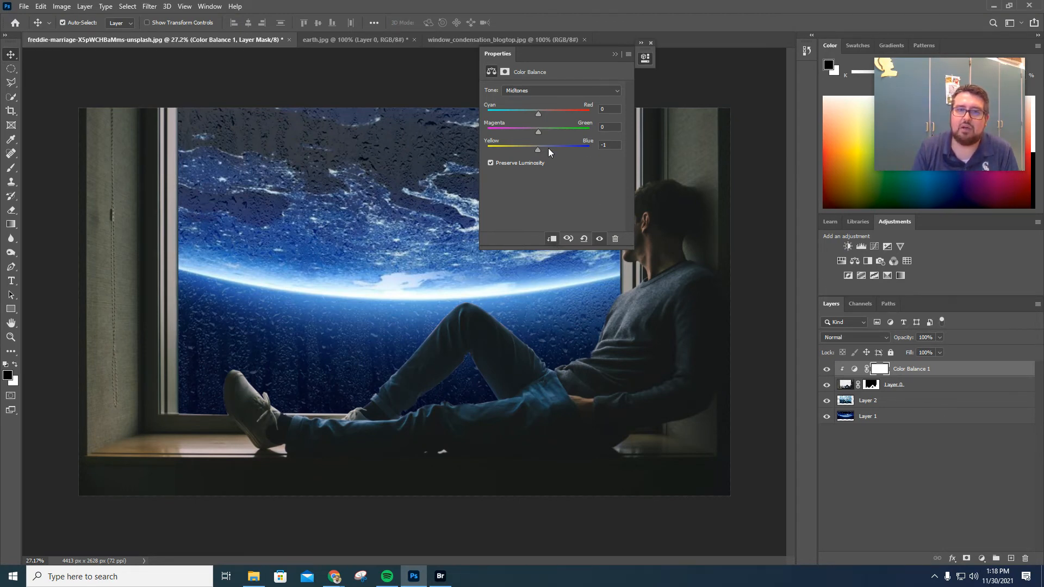
Set the midtone color balance to Yellow-Blue +18 and Magenta-Green -3, and shift Cyan-Red toward cyan.
mouse_move(538, 149)
mouse_down()
mouse_move(565, 150)
mouse_move(548, 151)
mouse_up()
drag(563, 55, 254, 88)
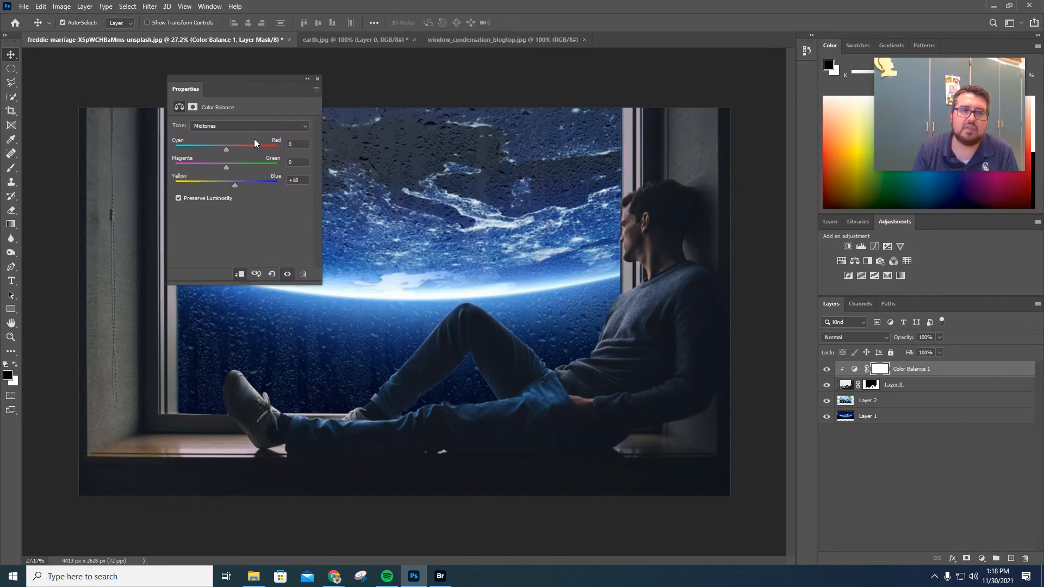
mouse_move(229, 167)
mouse_down()
mouse_move(261, 168)
mouse_move(202, 169)
mouse_move(239, 172)
mouse_move(227, 170)
mouse_up()
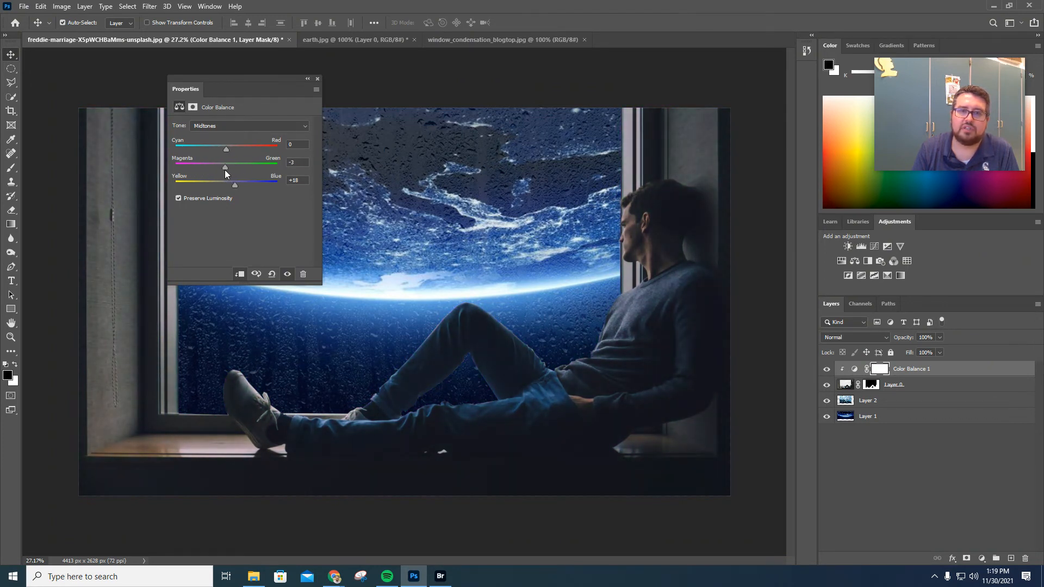
drag(227, 149, 209, 149)
click(318, 79)
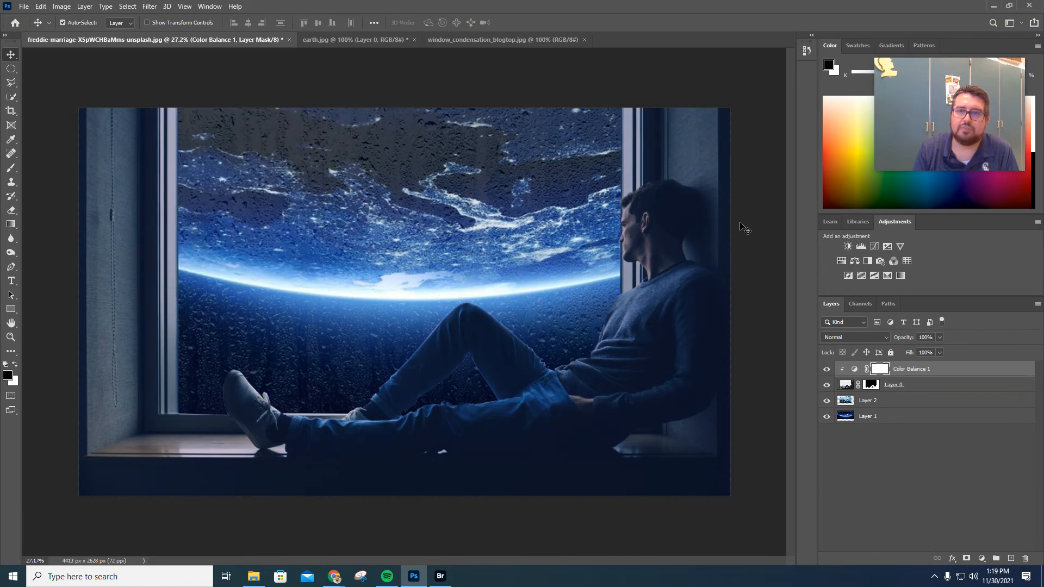
Add a clipped Brightness/Contrast adjustment layer with brightness -4 and contrast 14.
click(847, 246)
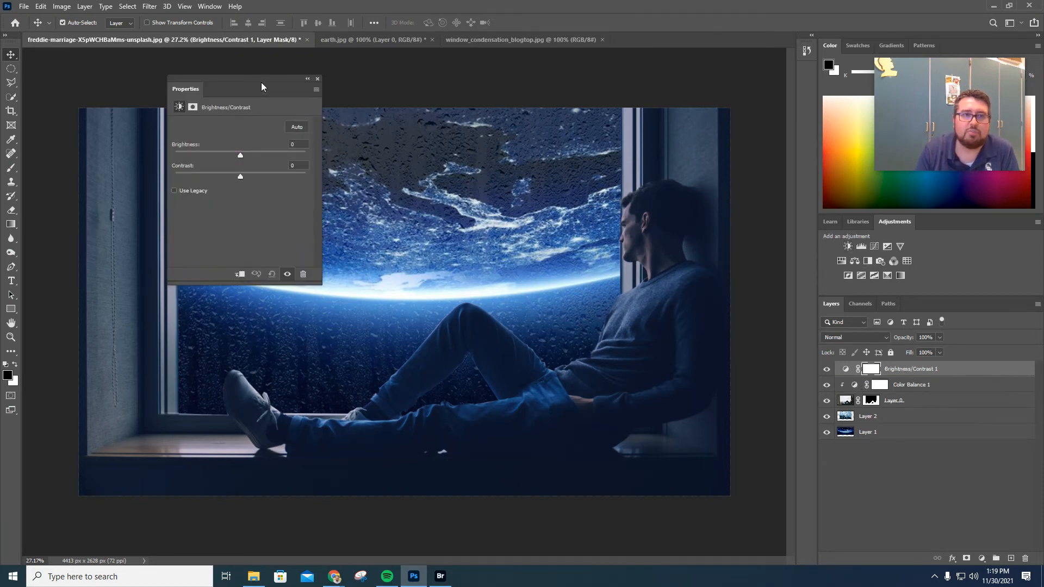
drag(286, 82, 733, 47)
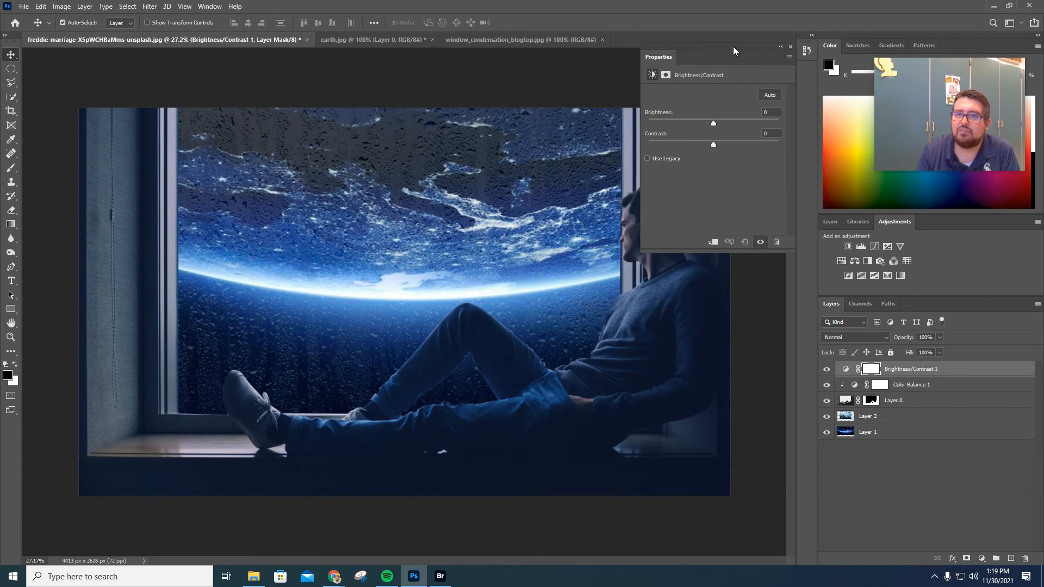
click(715, 243)
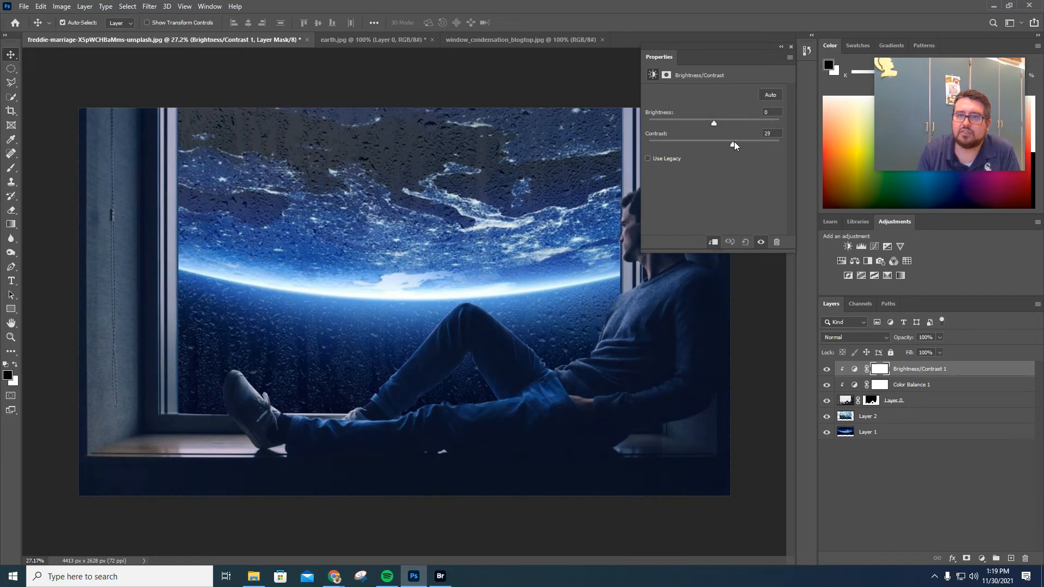
drag(734, 145, 713, 126)
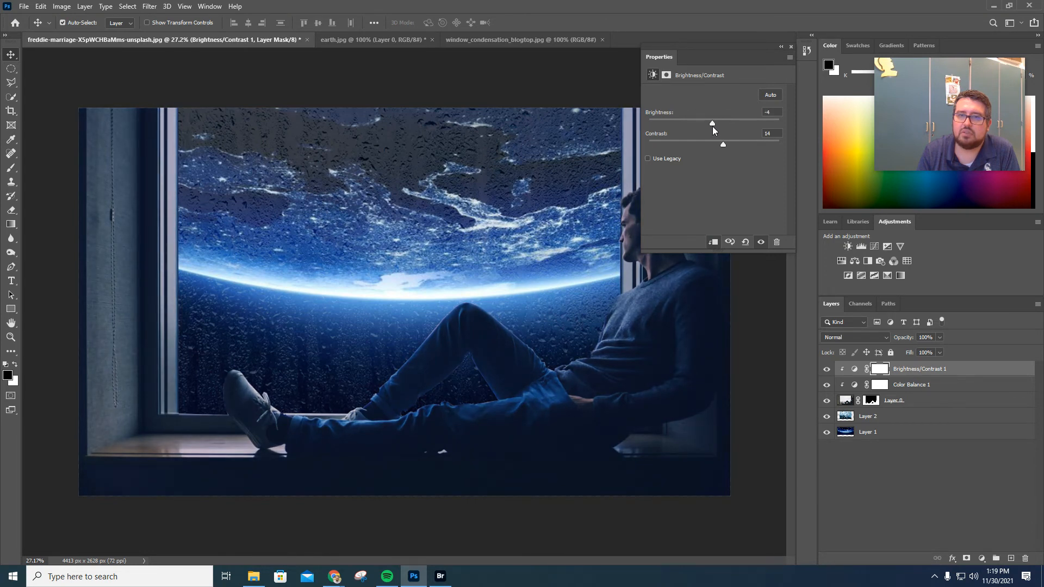
click(792, 47)
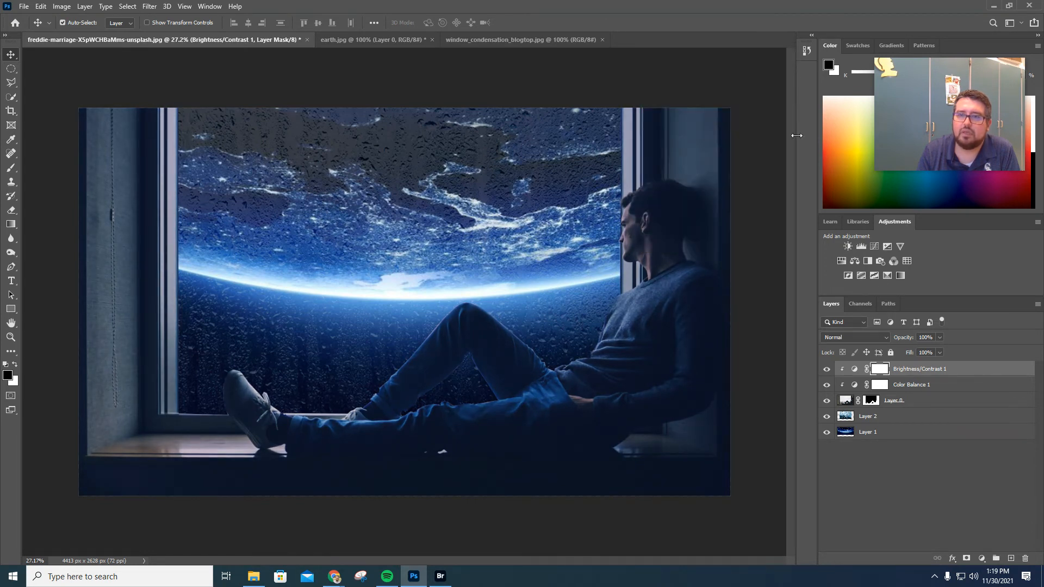
Add a clipped Hue/Saturation adjustment layer above the others with saturation +10 and lightness -2.
click(842, 262)
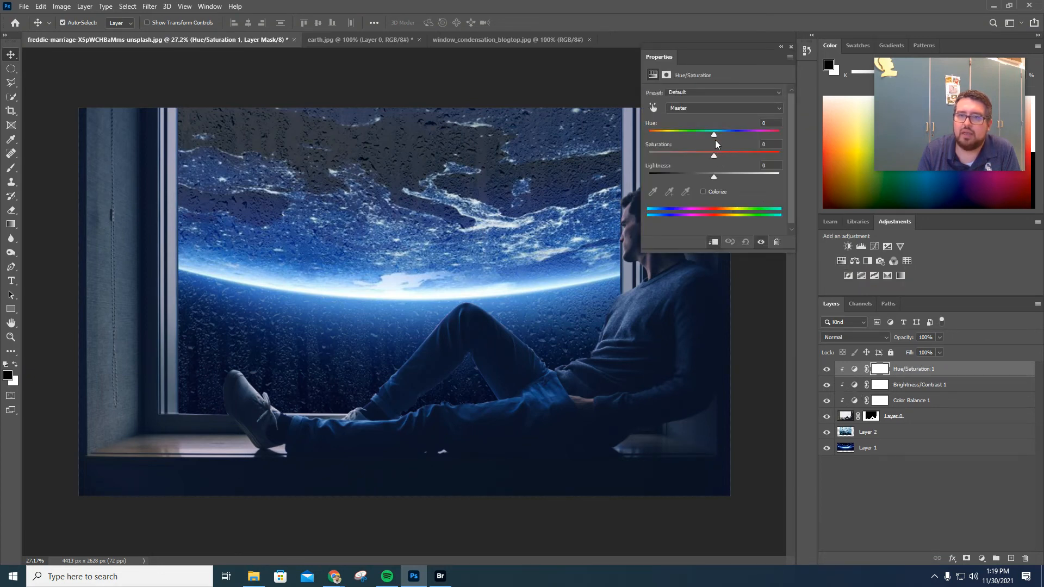
drag(713, 134, 715, 176)
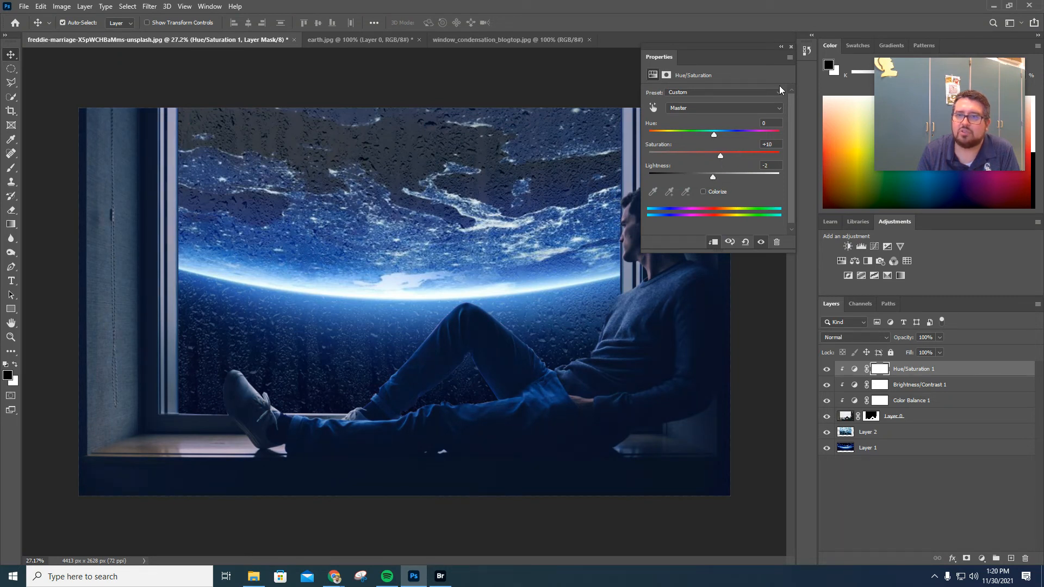
click(791, 46)
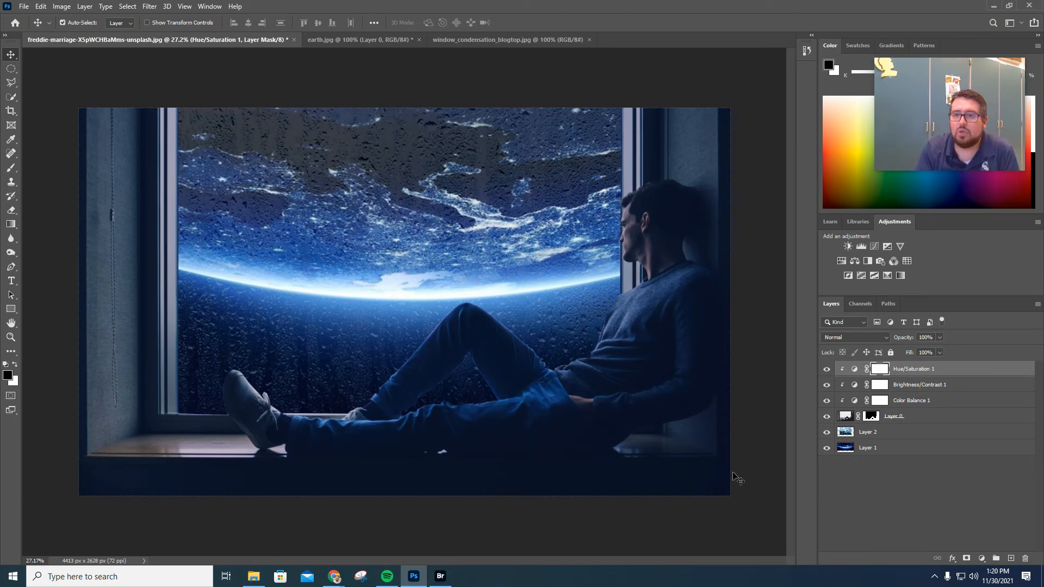
Try dodging the window sill and the man's leg and arm on his layer with the Dodge tool, undoing the strokes.
click(929, 420)
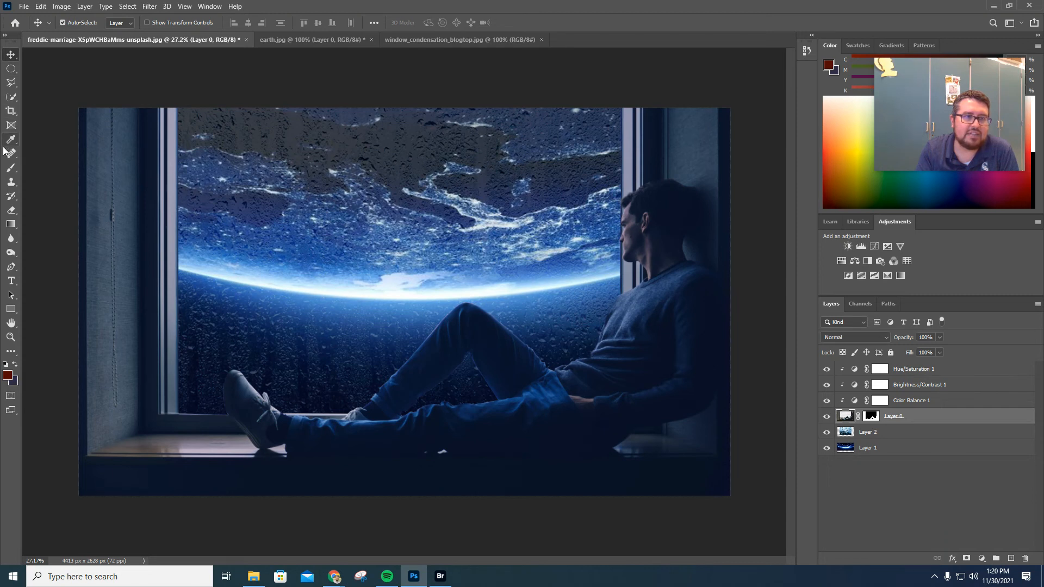
click(14, 255)
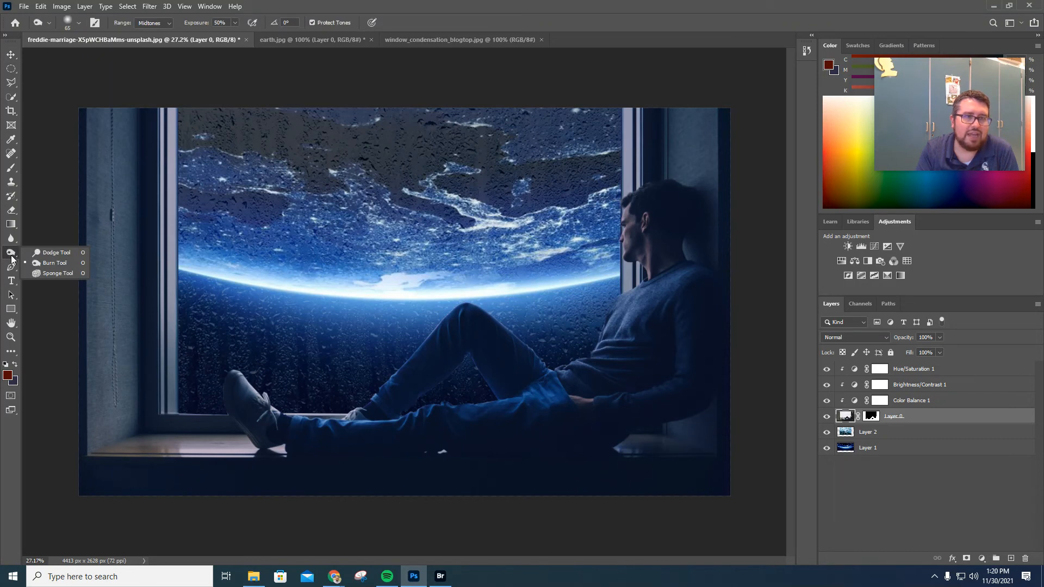
click(62, 253)
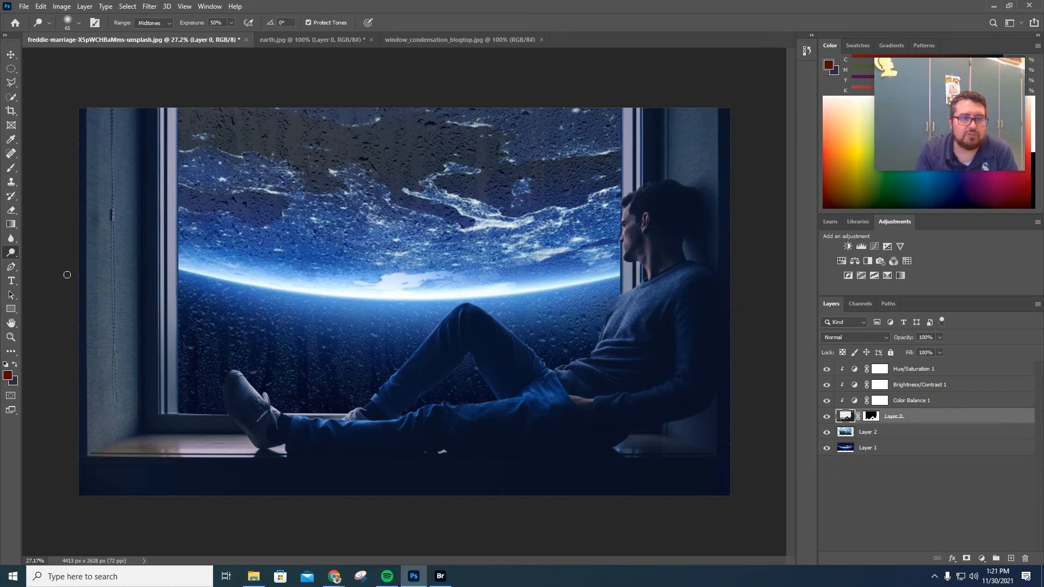
drag(171, 278, 195, 277)
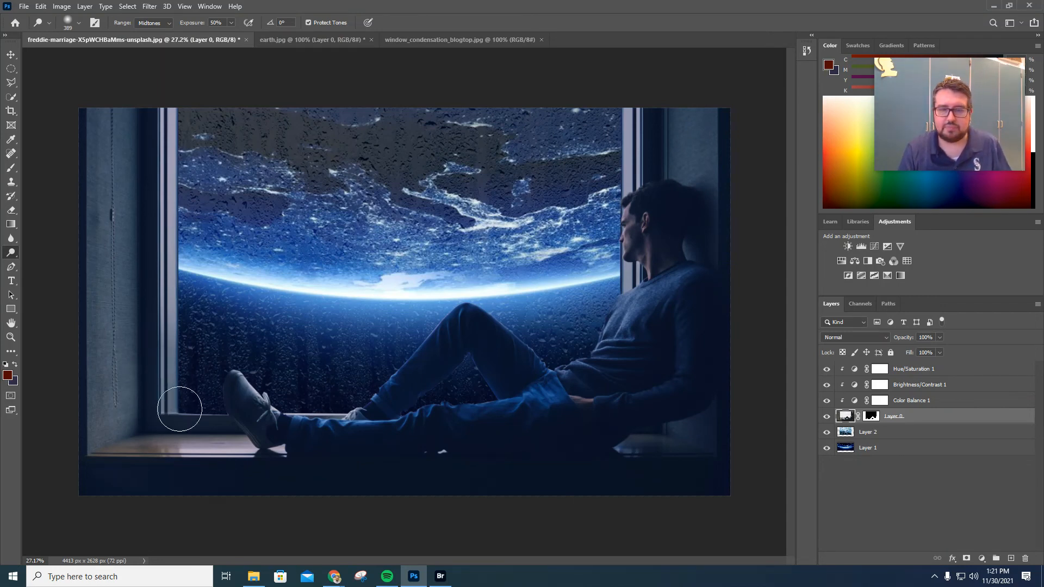
mouse_move(211, 433)
mouse_down()
mouse_move(141, 441)
mouse_move(124, 456)
mouse_move(223, 445)
mouse_up()
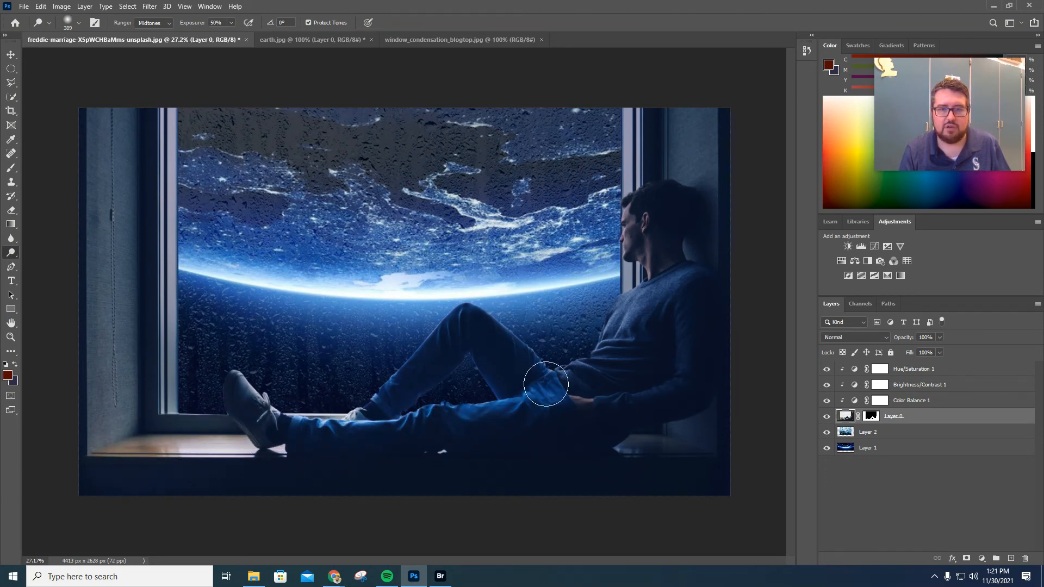
mouse_move(543, 373)
mouse_down()
mouse_move(574, 361)
mouse_move(619, 367)
mouse_move(600, 376)
mouse_move(604, 347)
mouse_move(660, 265)
mouse_move(650, 224)
mouse_up()
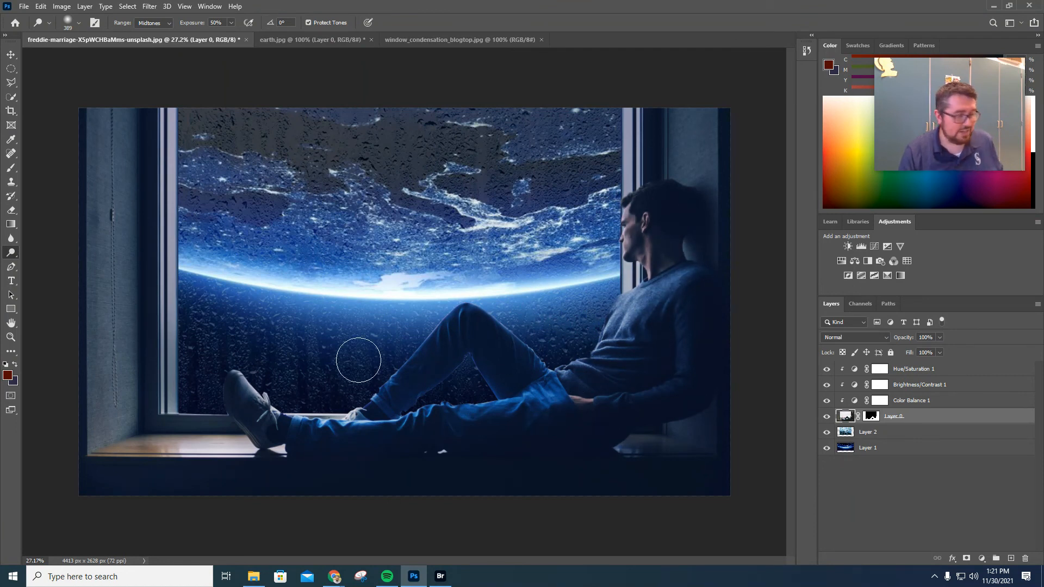
key(ctrl+z)
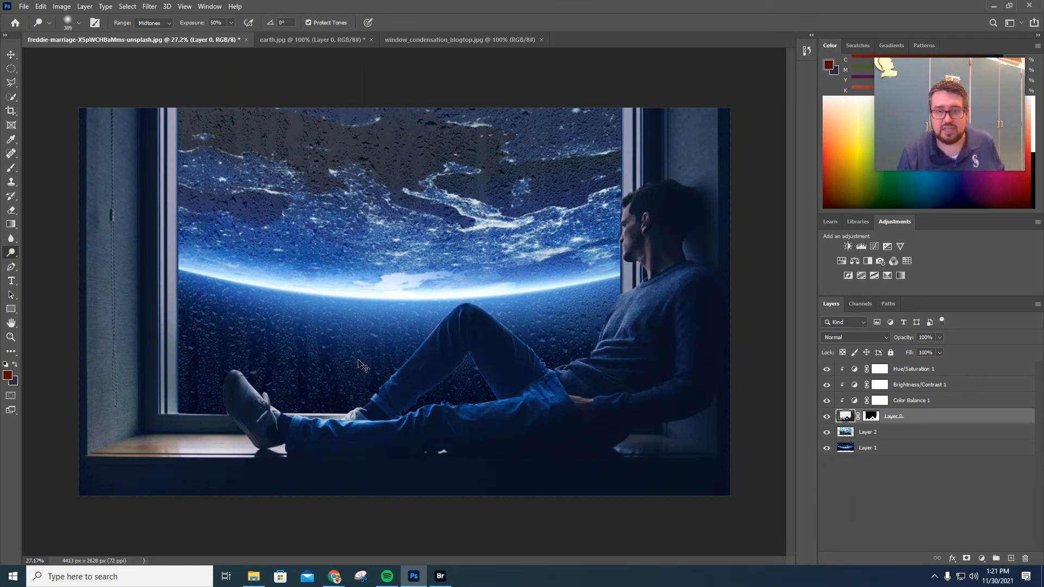
key(ctrl+z)
key(ctrl+z)
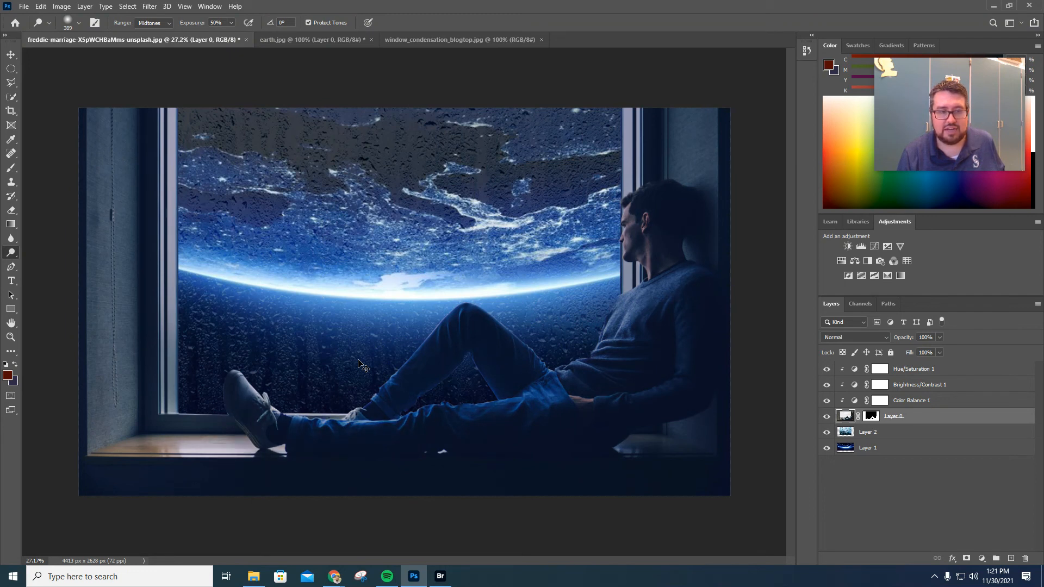
key(ctrl+z)
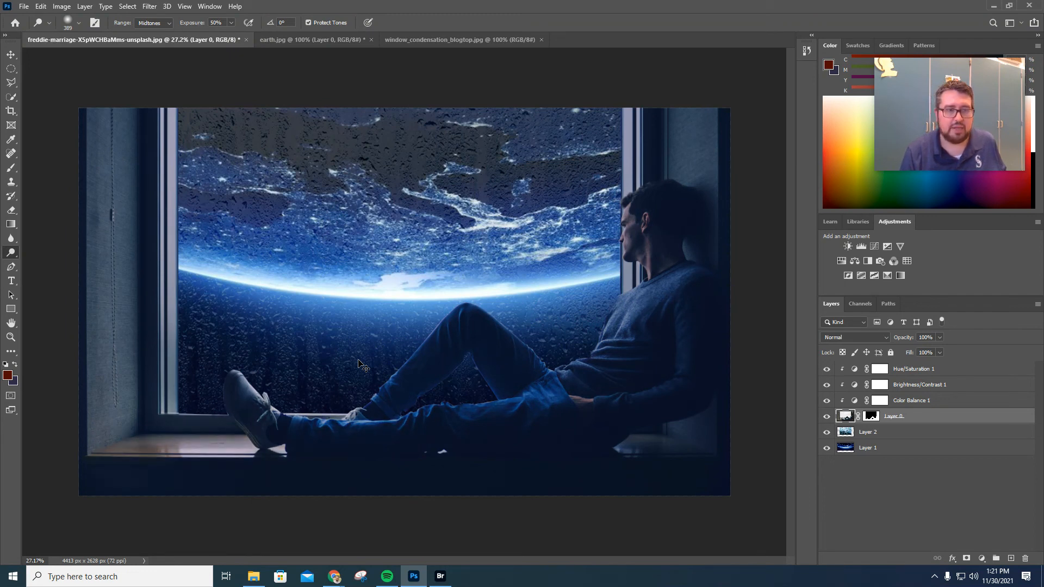
key(ctrl+z)
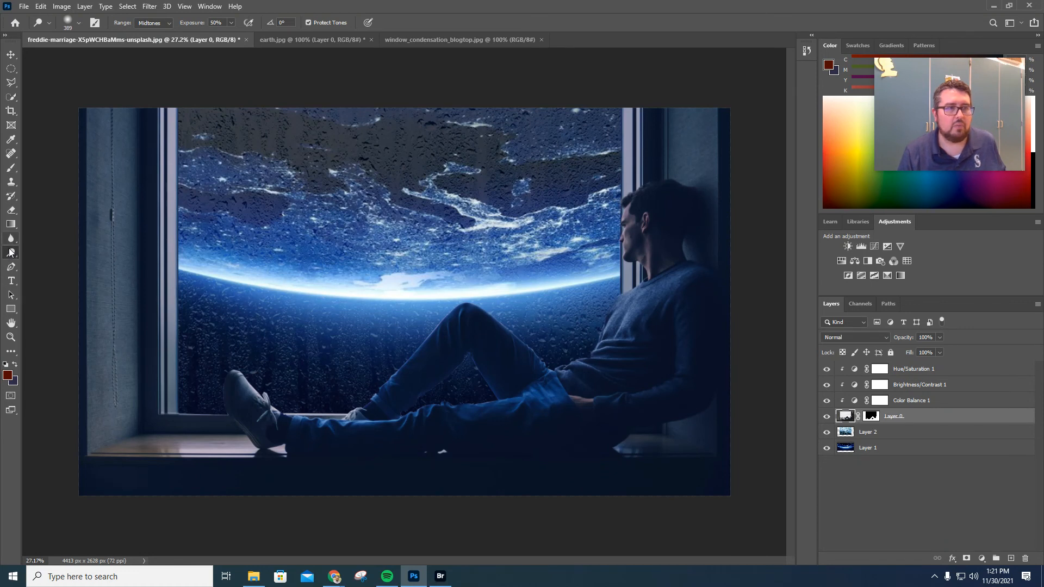
Switch to the Burn tool at about 296 px and darken the left window frame and wall on the man's layer.
right_click(11, 252)
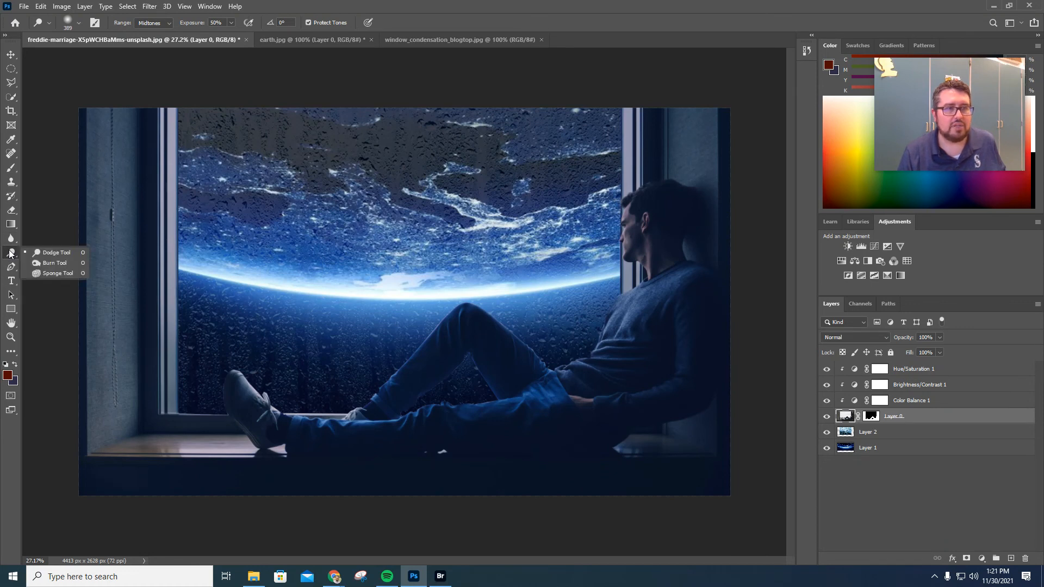
click(48, 262)
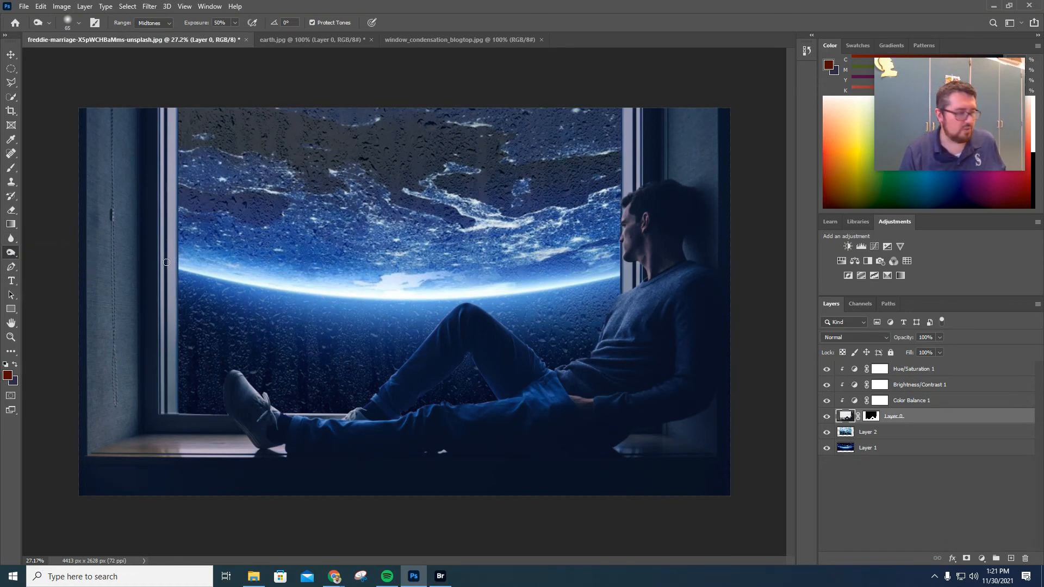
drag(167, 262, 190, 256)
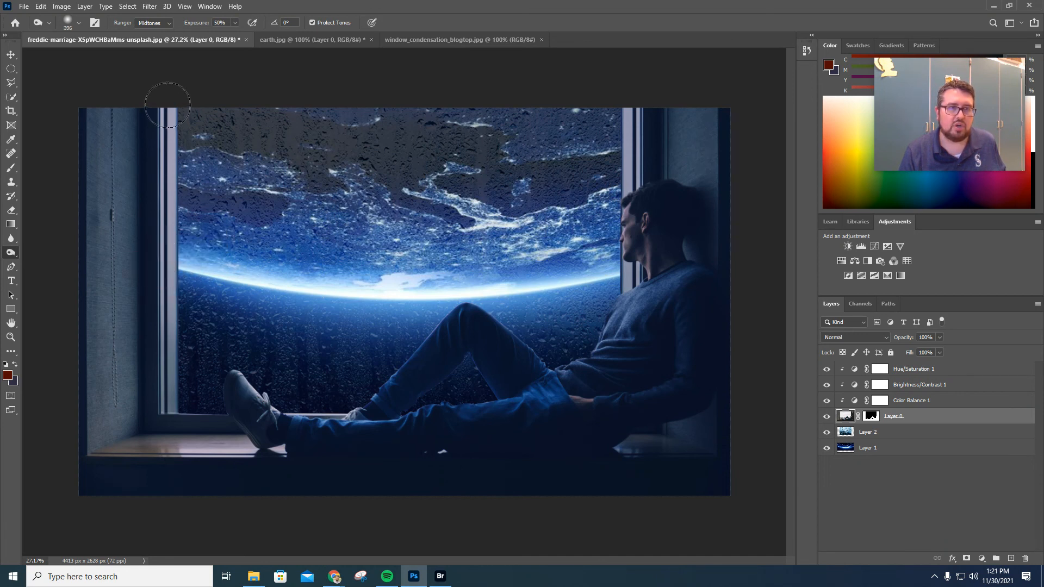
drag(163, 105, 168, 387)
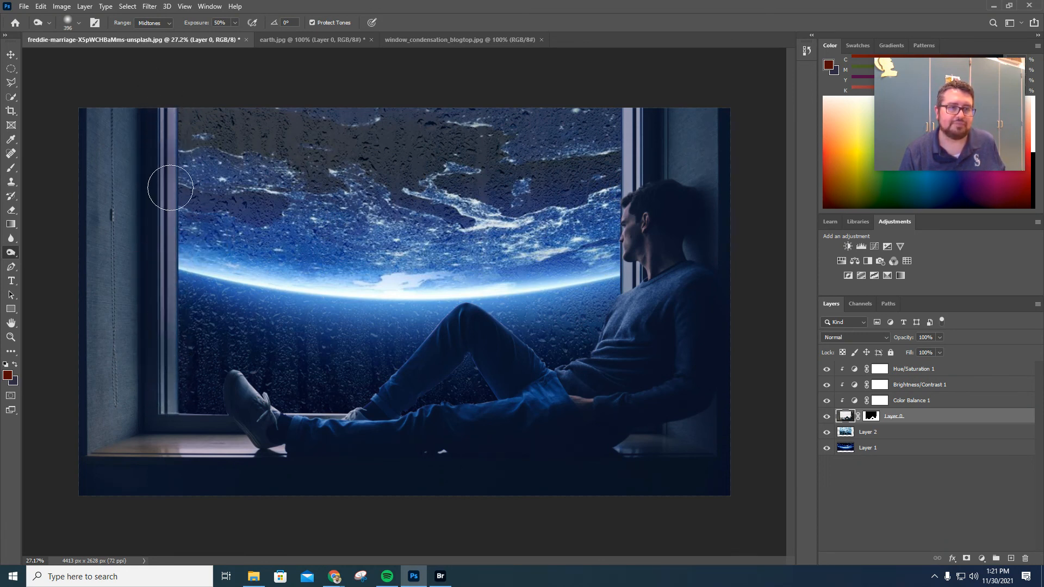
drag(170, 187, 164, 463)
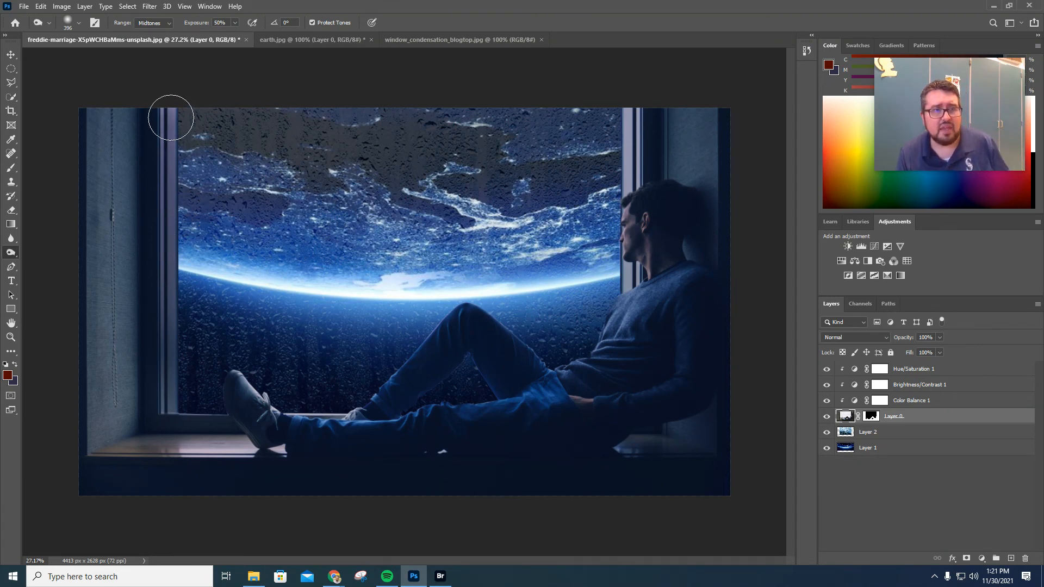
drag(168, 118, 163, 398)
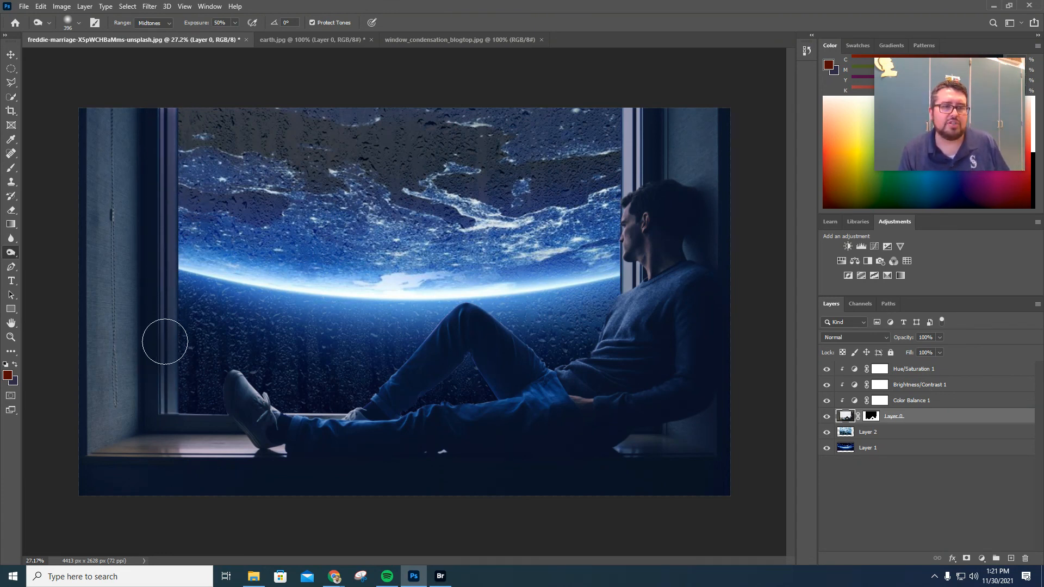
drag(129, 125, 121, 366)
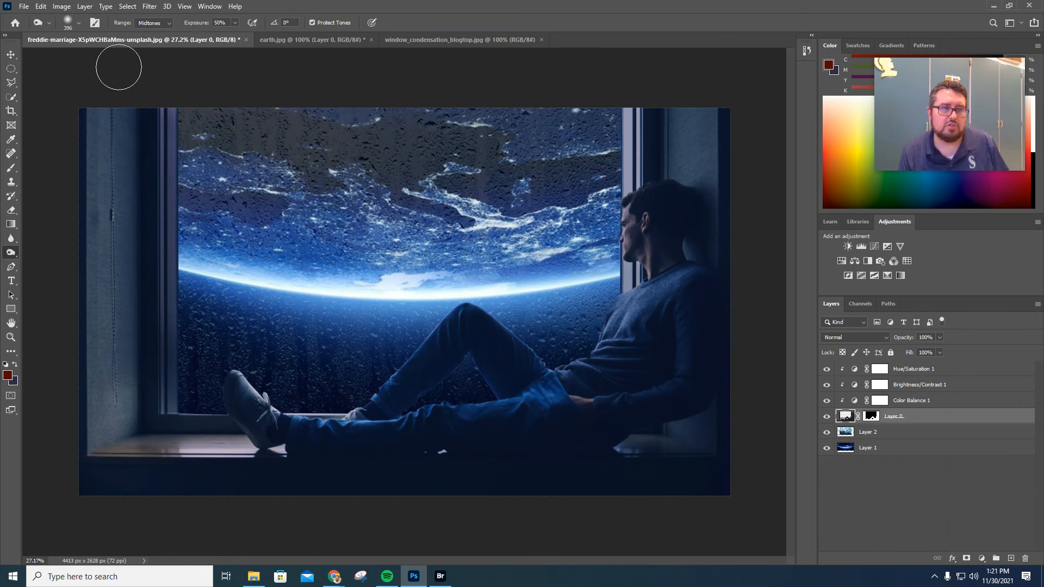
mouse_move(117, 65)
mouse_down()
mouse_move(104, 158)
mouse_move(103, 373)
mouse_up()
drag(104, 306, 100, 441)
drag(124, 356, 129, 422)
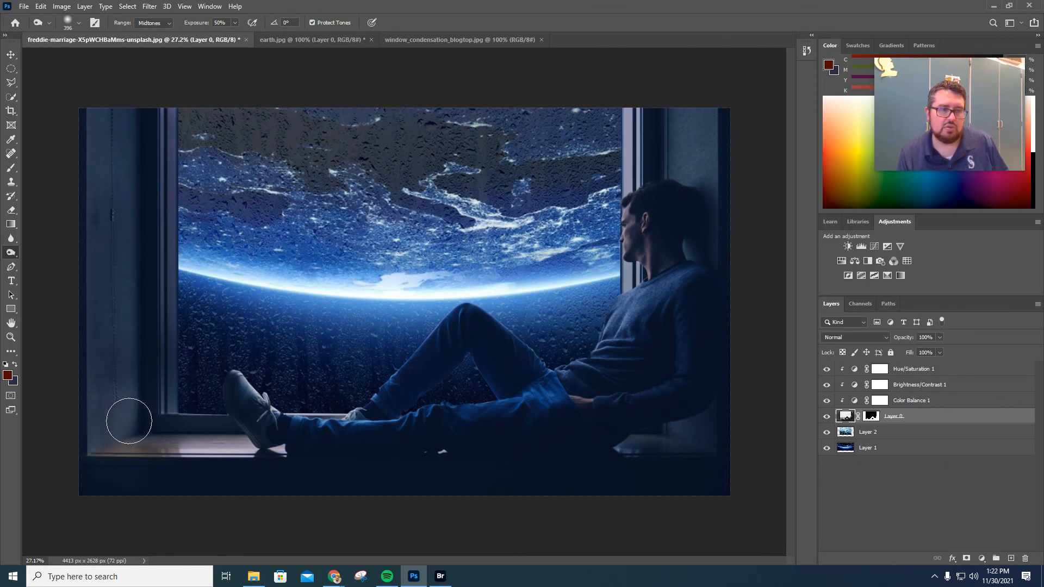
Undo the last three burn strokes and burn the window sill, the right wall and the man's body instead.
key(ctrl+z)
key(ctrl+z)
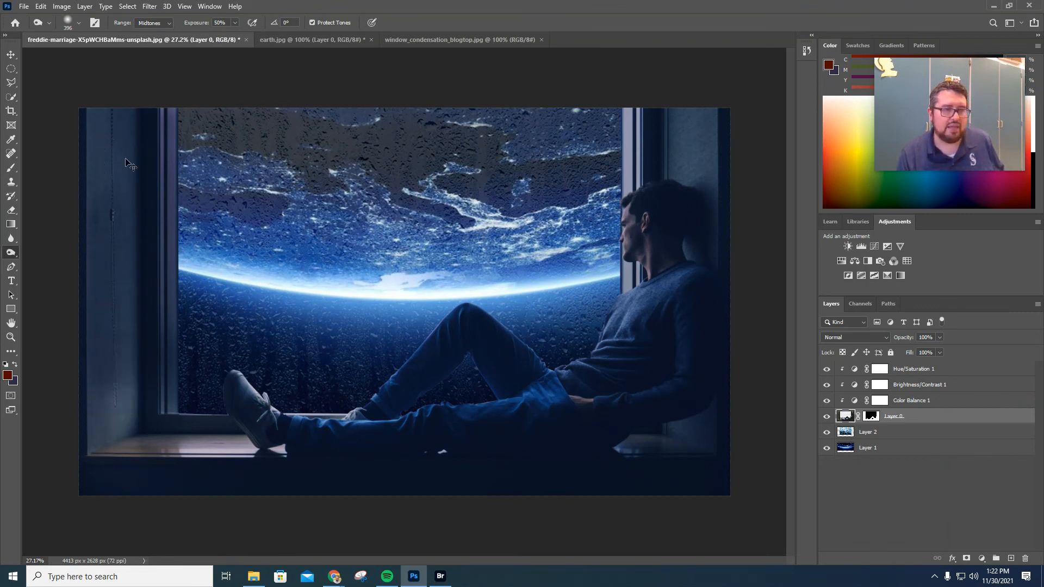
key(ctrl+z)
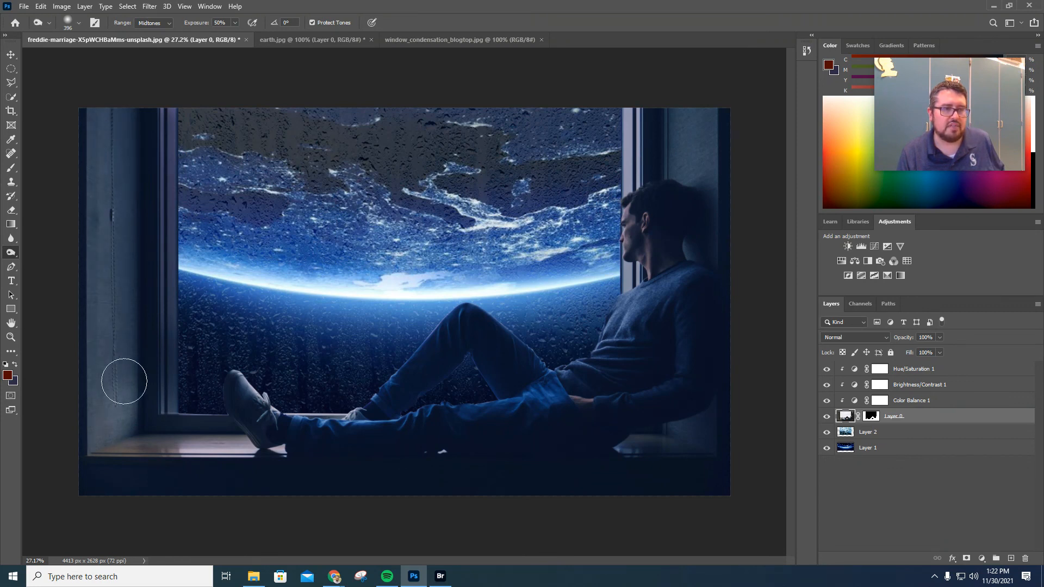
mouse_move(242, 454)
mouse_down()
mouse_move(132, 451)
mouse_move(276, 452)
mouse_move(140, 454)
mouse_move(293, 463)
mouse_move(248, 452)
mouse_move(94, 454)
mouse_move(266, 455)
mouse_move(101, 451)
mouse_move(140, 413)
mouse_move(136, 386)
mouse_move(93, 427)
mouse_up()
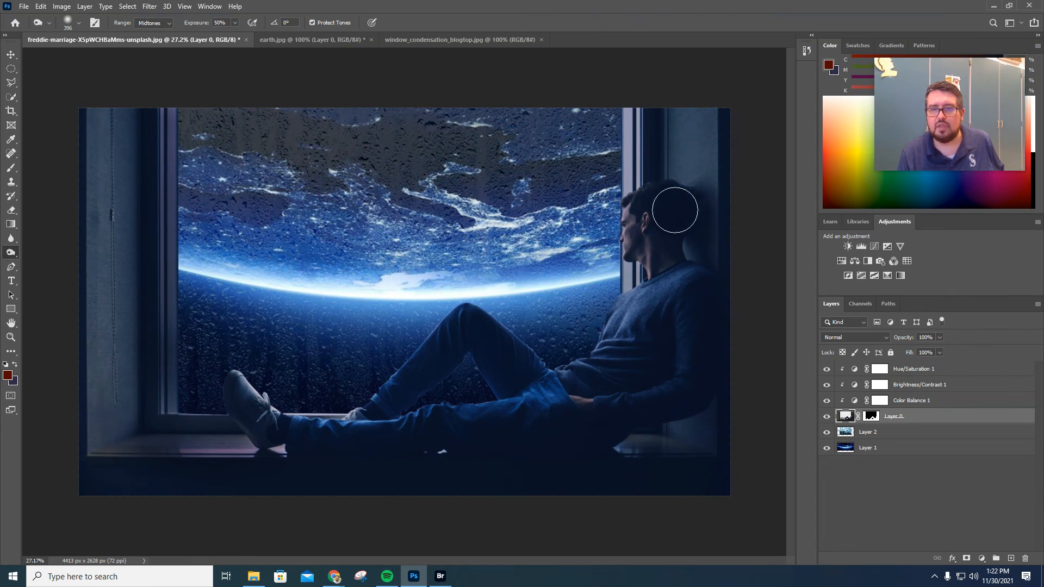
mouse_move(680, 129)
mouse_down()
mouse_move(703, 171)
mouse_move(703, 123)
mouse_move(708, 160)
mouse_move(697, 245)
mouse_move(706, 286)
mouse_move(684, 388)
mouse_move(692, 437)
mouse_move(617, 458)
mouse_move(706, 447)
mouse_up()
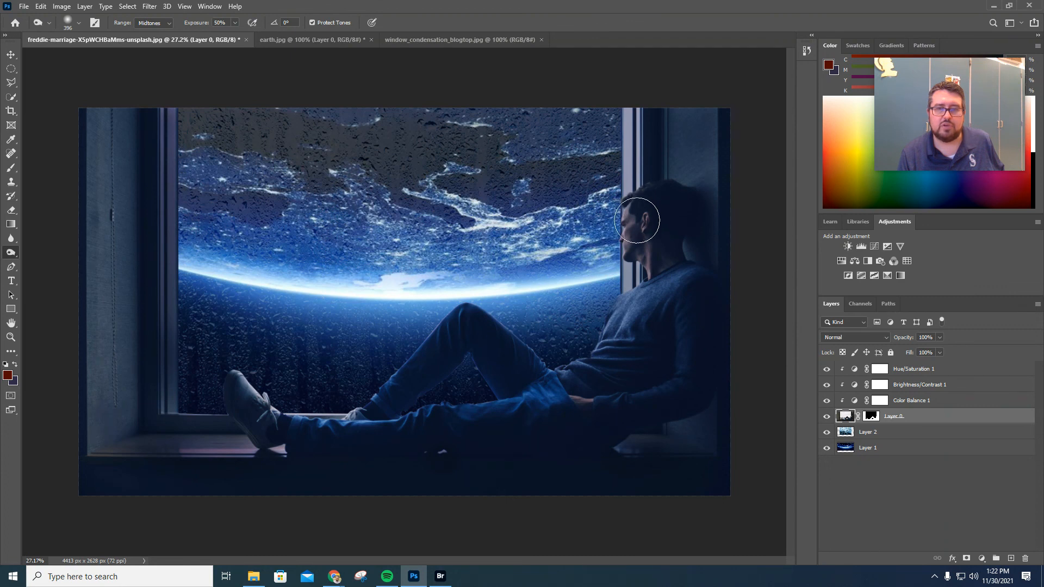
mouse_move(638, 209)
mouse_down()
mouse_move(651, 275)
mouse_move(670, 271)
mouse_move(650, 220)
mouse_move(658, 254)
mouse_move(634, 294)
mouse_move(660, 308)
mouse_move(692, 252)
mouse_move(664, 216)
mouse_move(634, 202)
mouse_move(688, 206)
mouse_move(694, 268)
mouse_move(632, 346)
mouse_move(636, 313)
mouse_move(533, 387)
mouse_move(478, 366)
mouse_move(455, 406)
mouse_up()
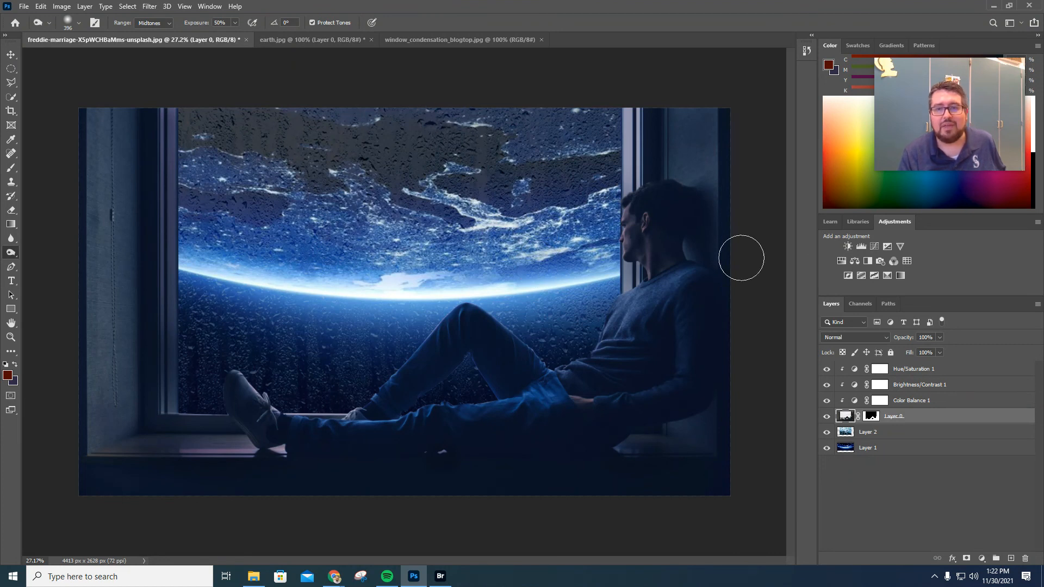
Try burning the horizon glow on the earth layer and undo the stroke.
click(897, 435)
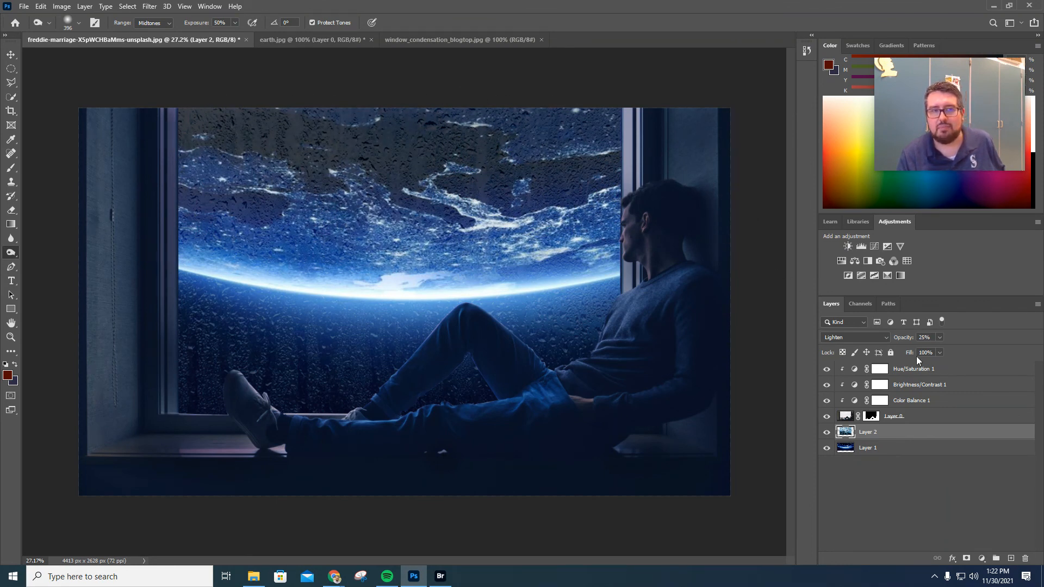
click(895, 449)
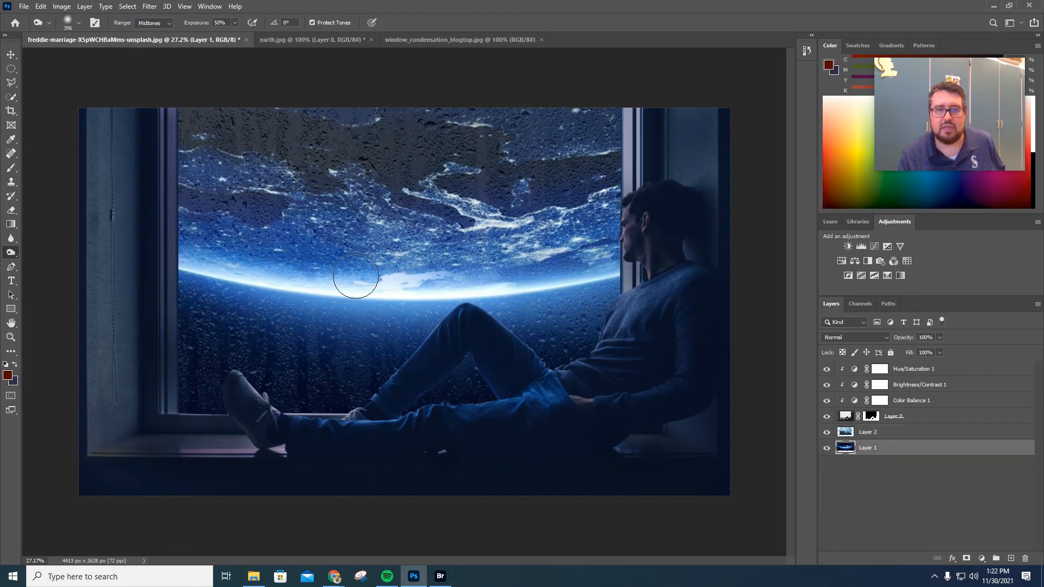
mouse_move(229, 269)
mouse_down()
mouse_move(270, 278)
mouse_move(583, 281)
mouse_move(499, 302)
mouse_move(151, 249)
mouse_move(169, 259)
mouse_move(509, 288)
mouse_move(619, 278)
mouse_move(619, 267)
mouse_move(508, 294)
mouse_move(245, 279)
mouse_move(272, 278)
mouse_move(201, 258)
mouse_move(251, 282)
mouse_move(643, 286)
mouse_up()
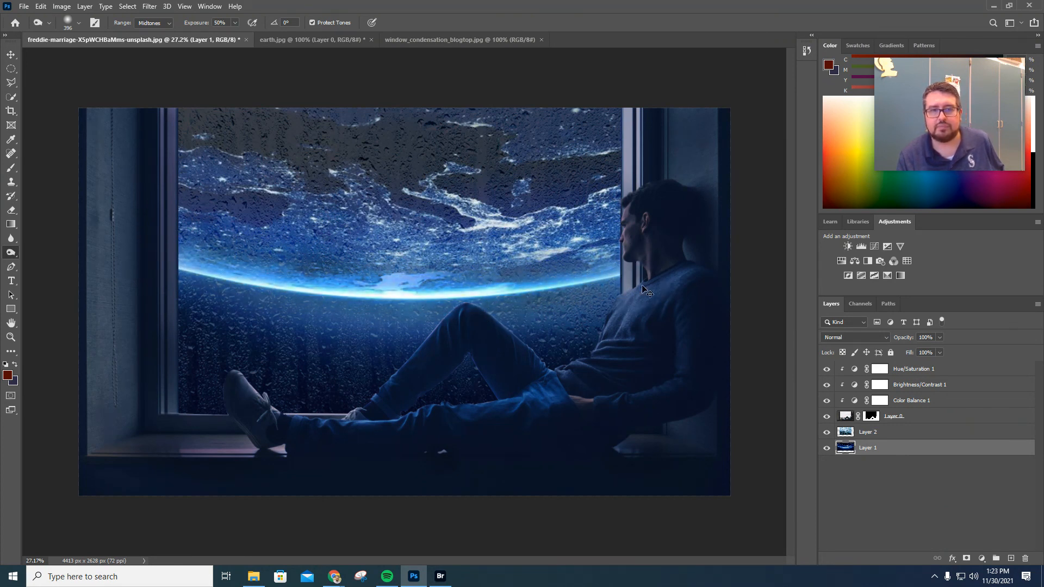
key(ctrl+z)
key(ctrl+z)
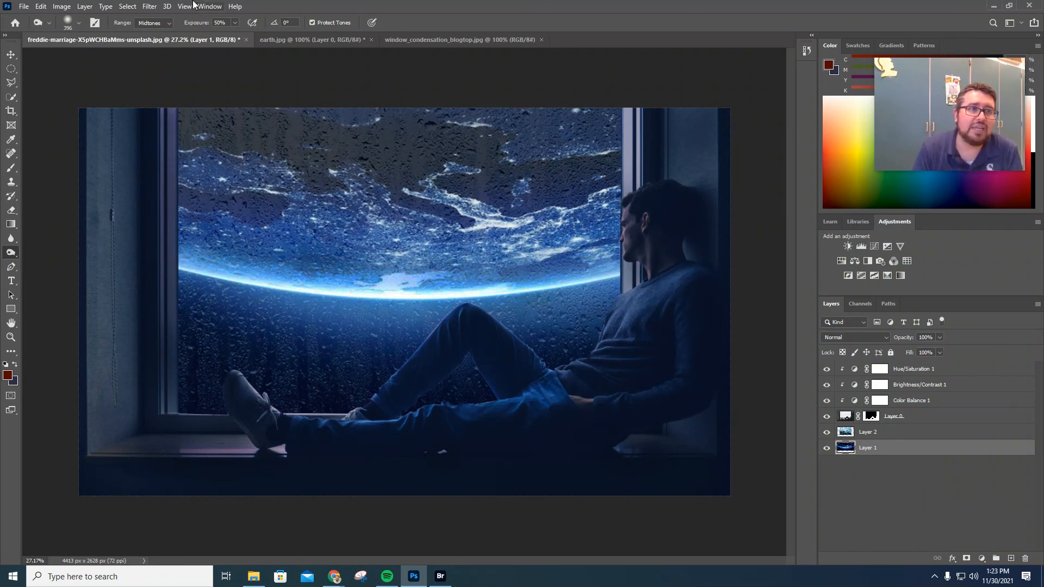
click(24, 6)
mouse_move(94, 164)
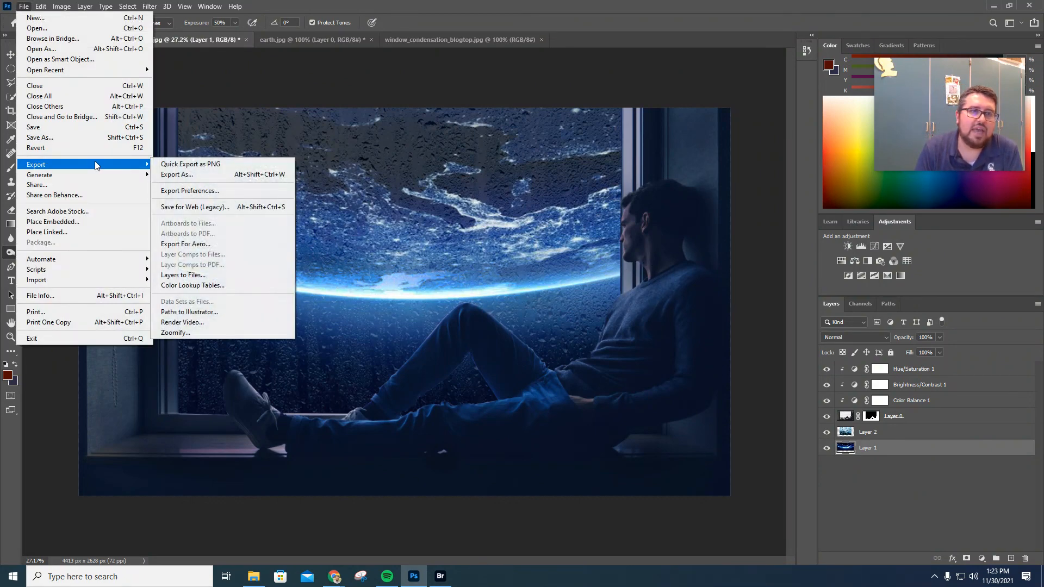
click(203, 161)
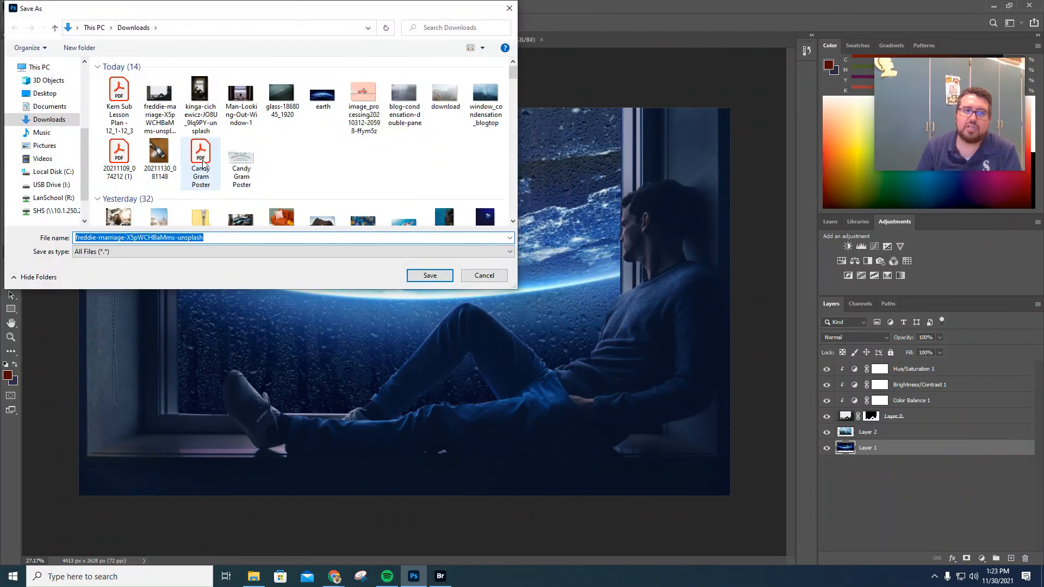
click(490, 278)
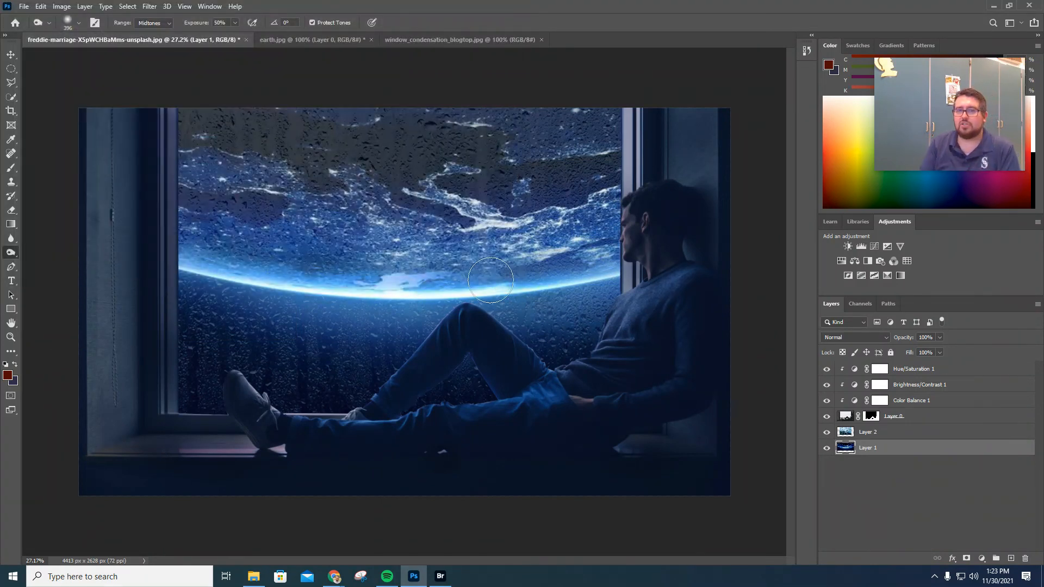